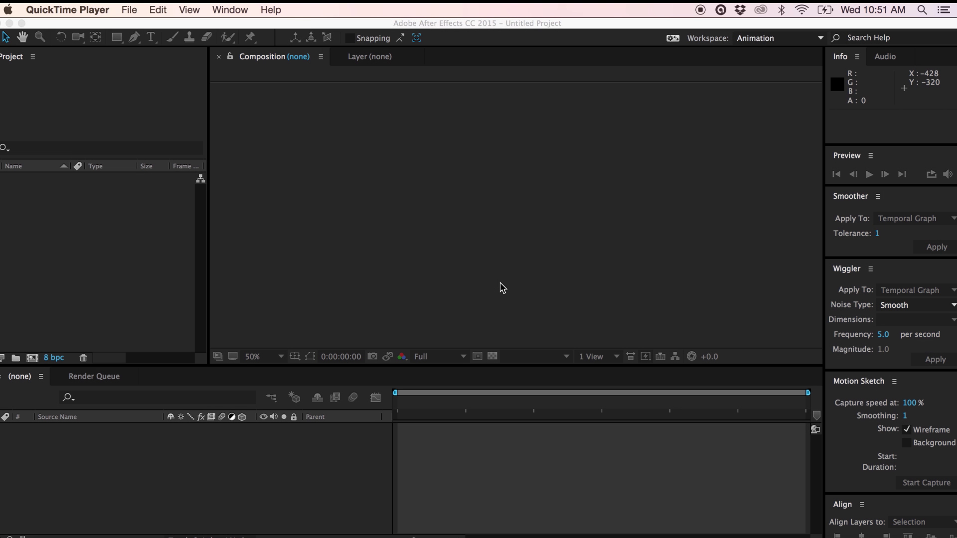
# Open Spotlight Search from After Effects with Cmd+Space.
pyautogui.press('super+space')
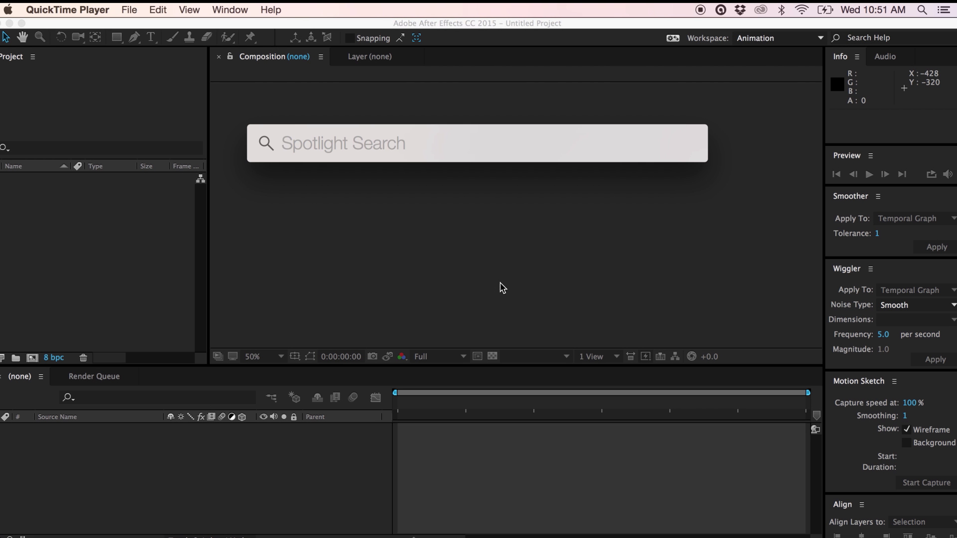
# Abandon the 'adobe char' search and launch Character Animator from After Effects' File menu.
pyautogui.write('adobe char')
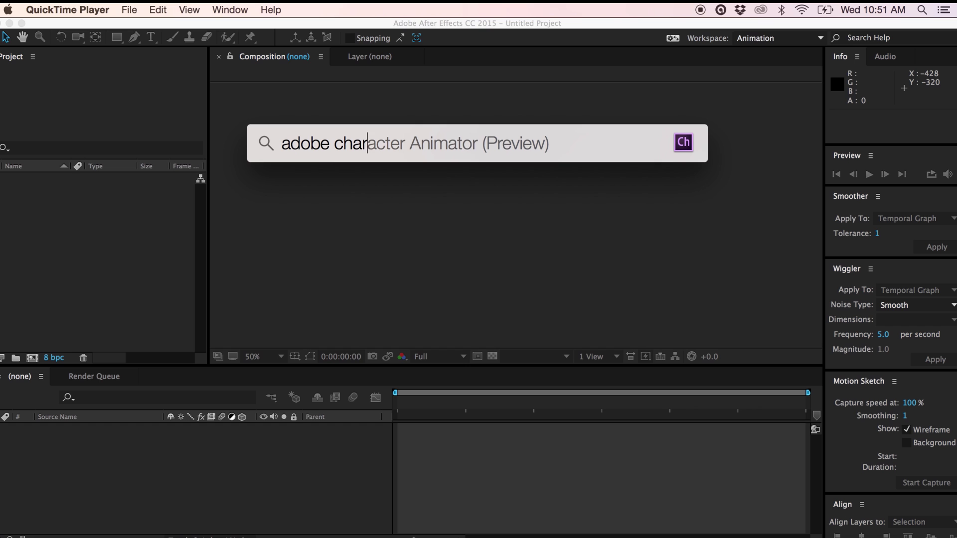
pyautogui.click(342, 117)
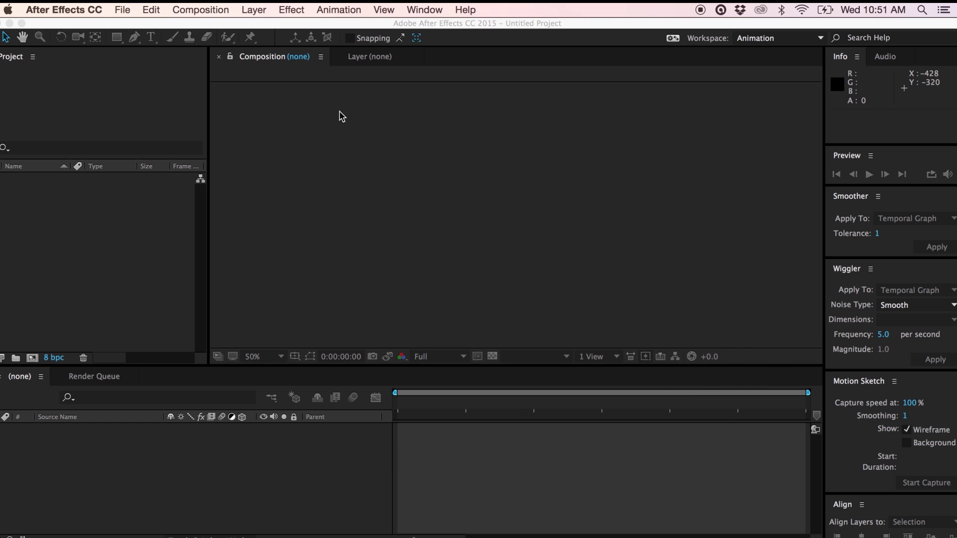
pyautogui.click(342, 117)
pyautogui.click(128, 9)
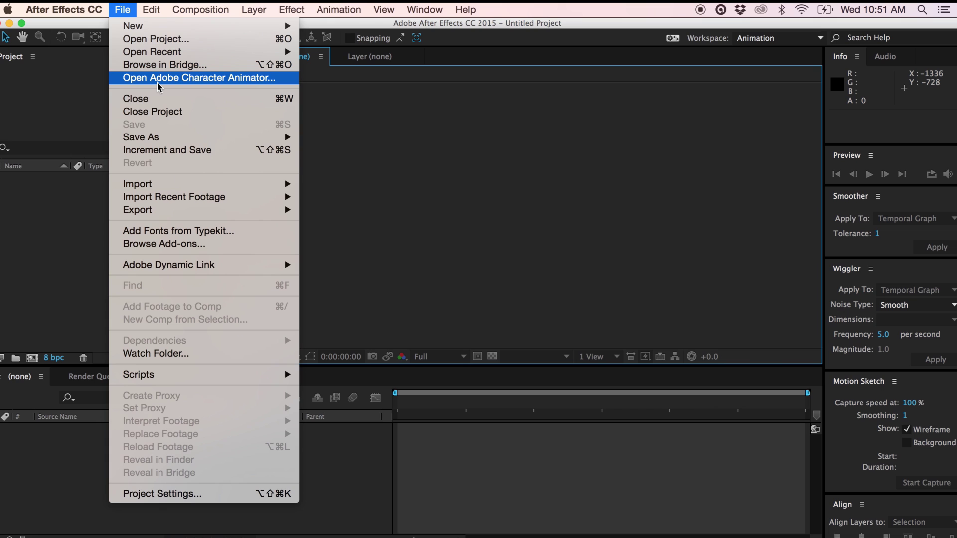
pyautogui.click(157, 81)
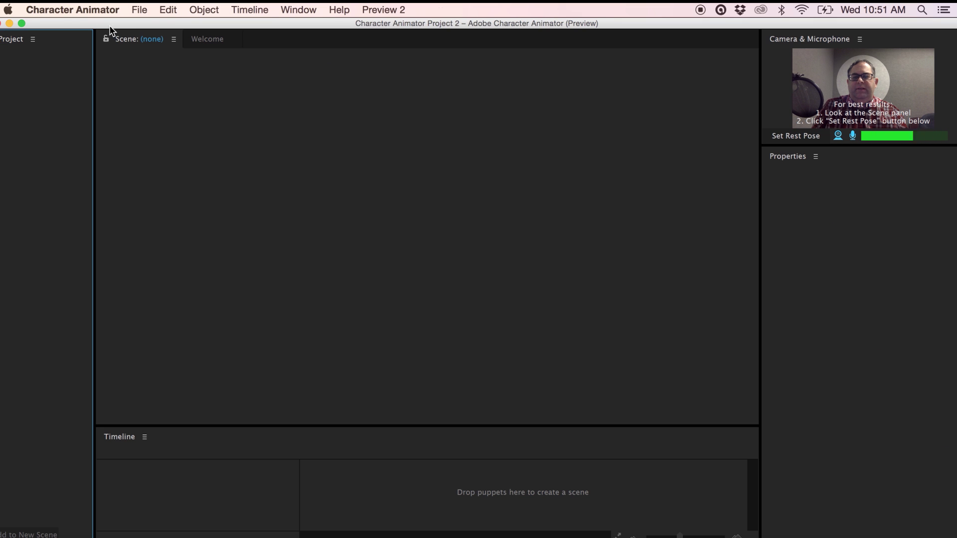
# Choose File > New Puppet in Photoshop to open My Photoshop Puppet 5.psd.
pyautogui.click(141, 11)
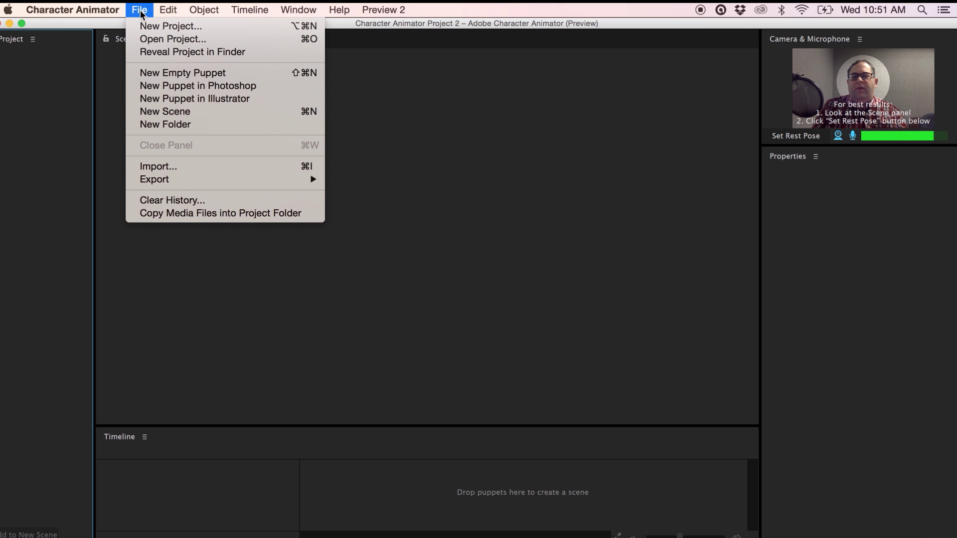
pyautogui.click(206, 88)
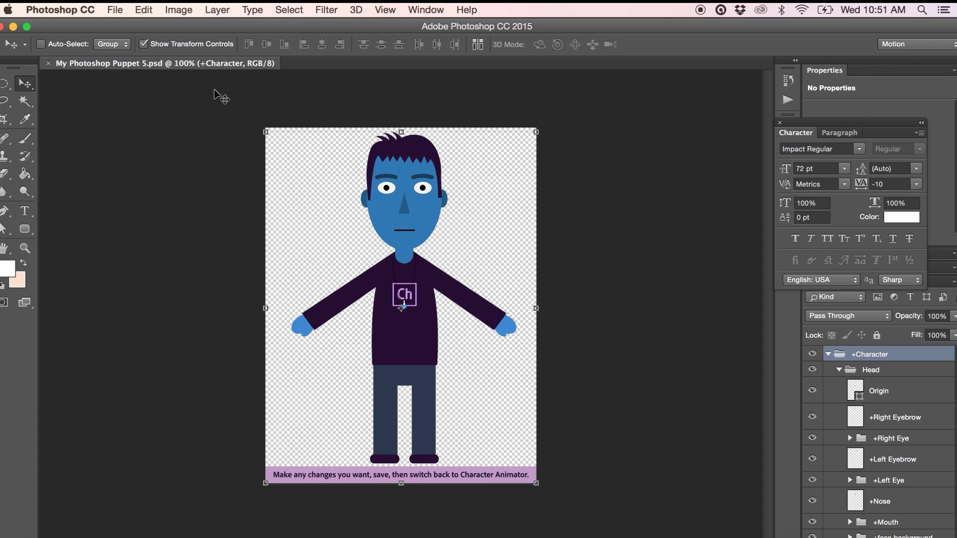
# Collapse and hide +Character, make peach the foreground, pick Elliptical Marquee, and add Layer 1.
pyautogui.click(828, 354)
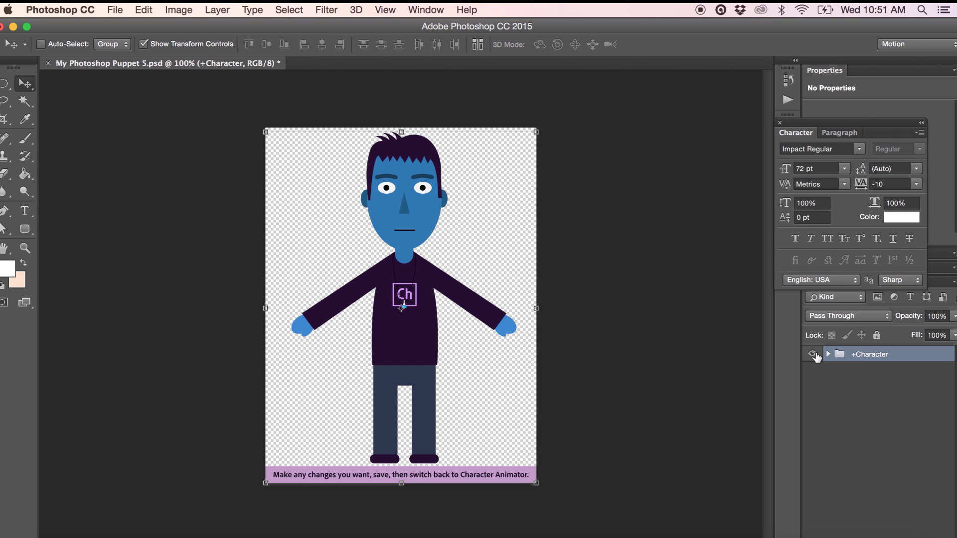
pyautogui.click(813, 355)
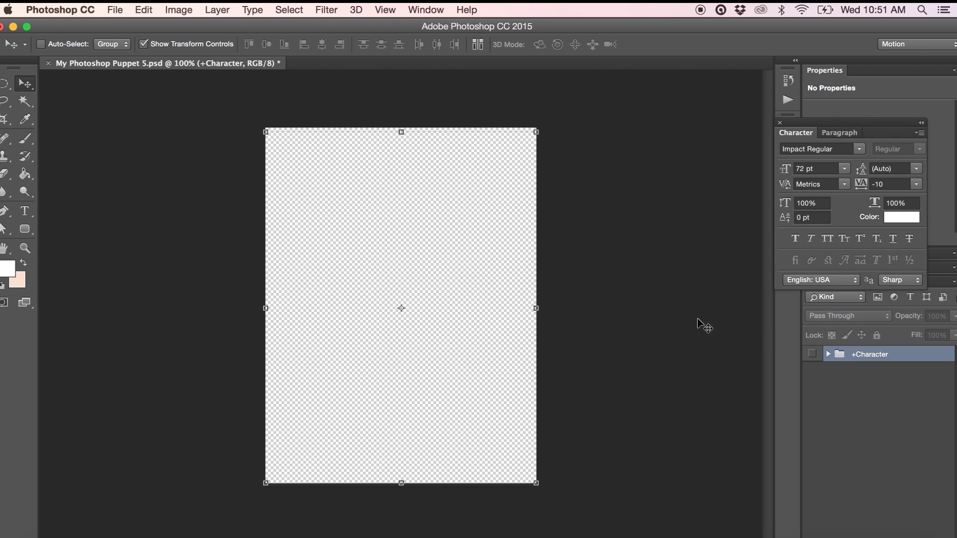
pyautogui.click(24, 264)
pyautogui.click(5, 86)
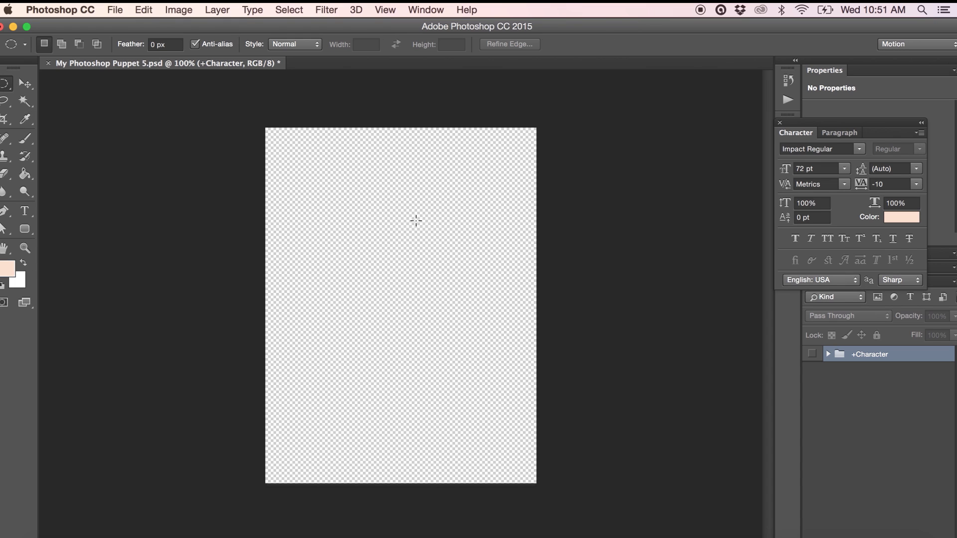
pyautogui.press('super+alt+shift+n')
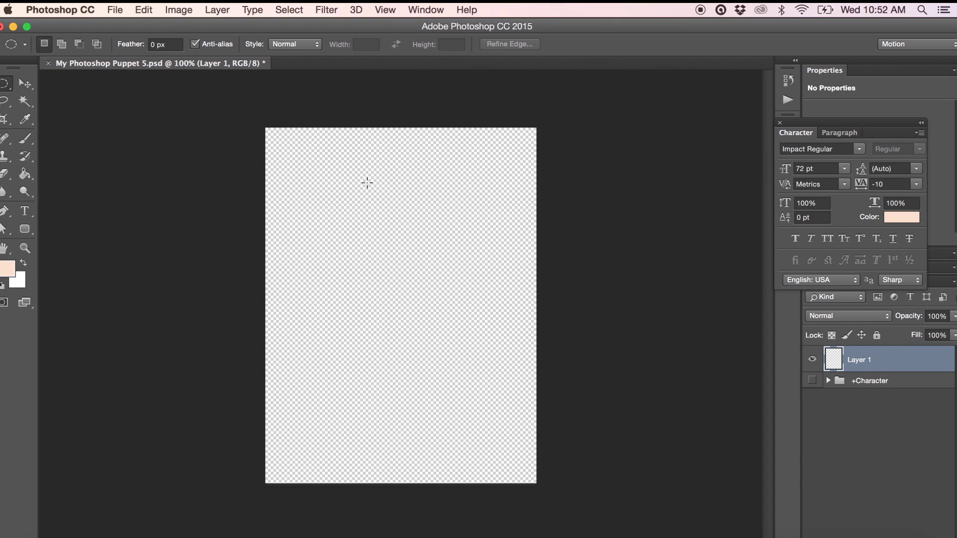
# Fill an oval selection near the canvas top with peach for the head.
pyautogui.moveTo(327, 157); pyautogui.dragTo(479, 257)
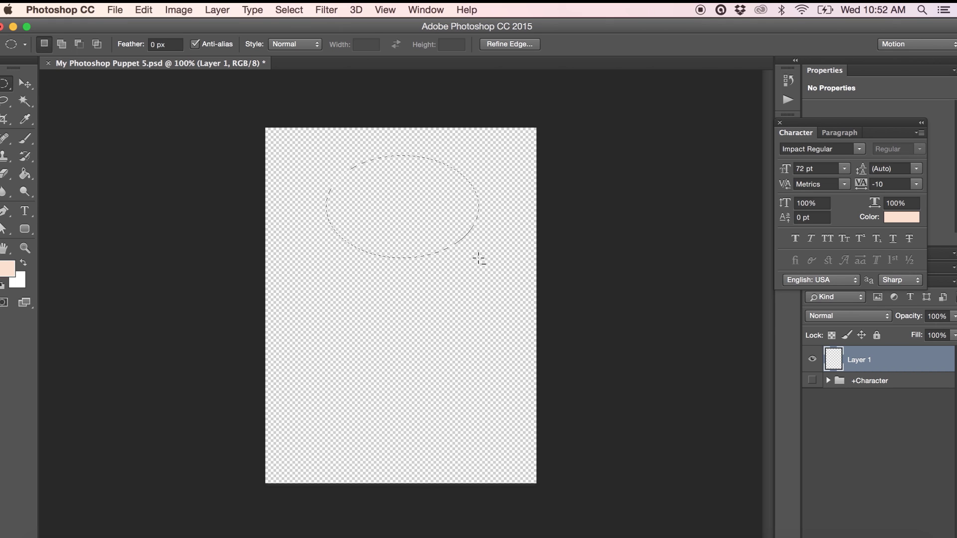
pyautogui.hotkey('alt', 'BackSpace')
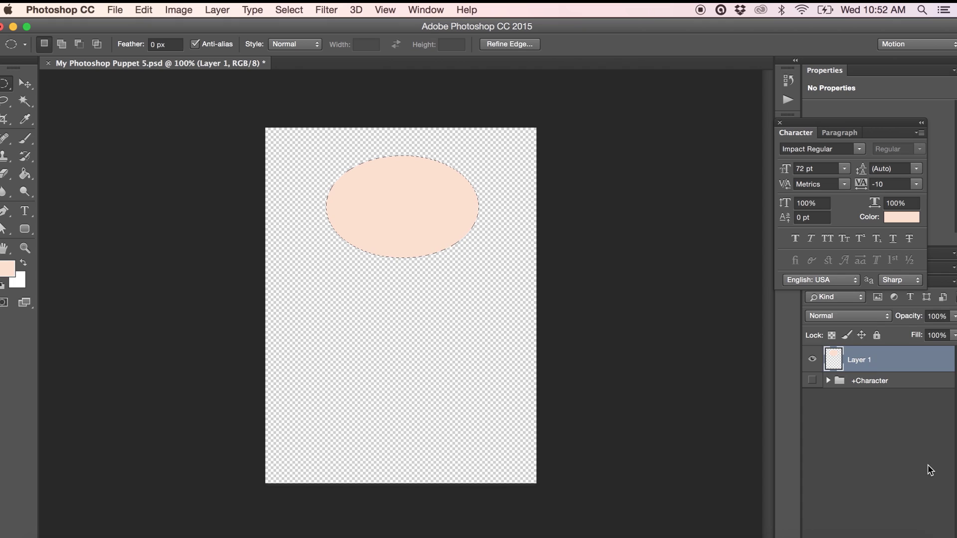
pyautogui.click(927, 522)
# On a new layer, fill a small white circle inside the head as an eye.
pyautogui.press('super+shift+alt+n')
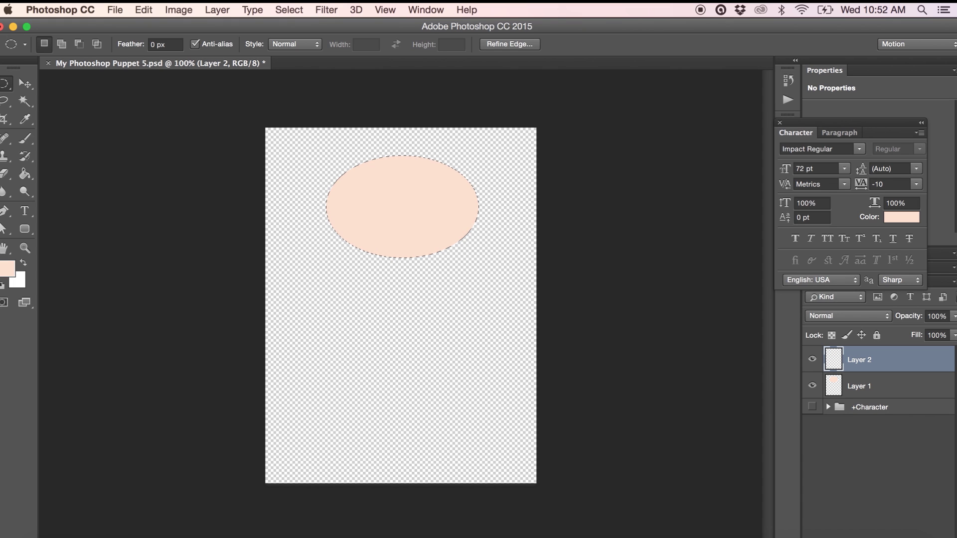
pyautogui.click(23, 263)
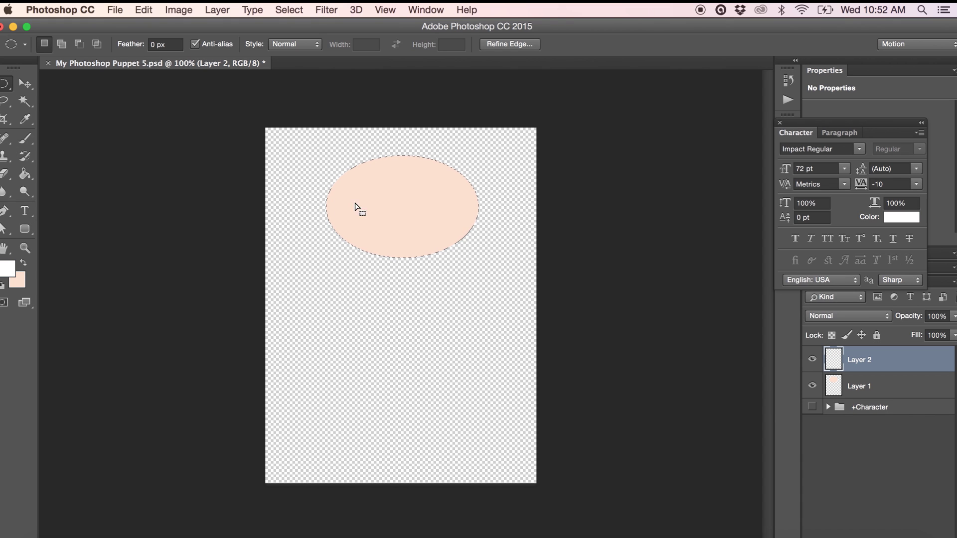
pyautogui.click(341, 188)
pyautogui.moveTo(342, 188); pyautogui.dragTo(385, 224)
pyautogui.hotkey('alt', 'BackSpace')
# Rename Layer 1 to 'head' and Layer 2 to 'right eye'.
pyautogui.click(25, 83)
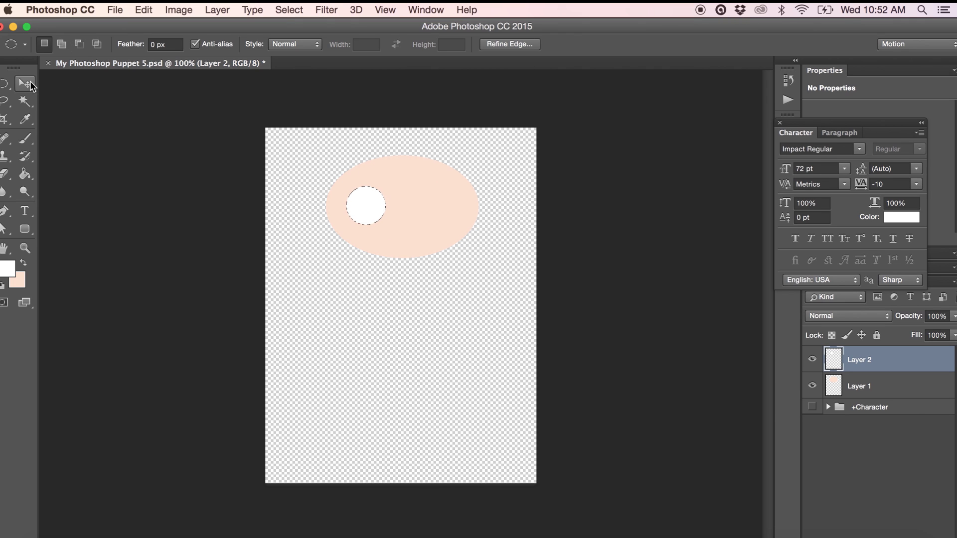
pyautogui.click(863, 387)
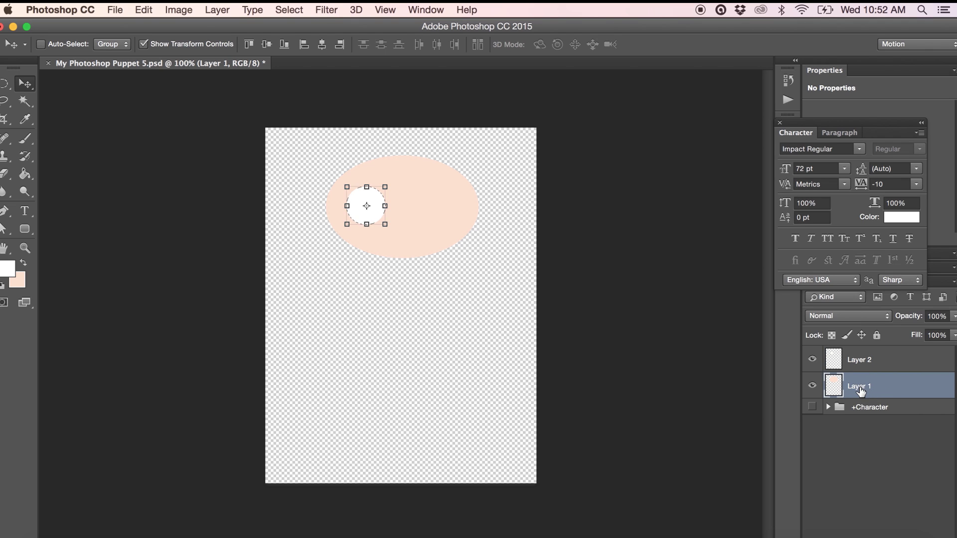
pyautogui.doubleClick(861, 387)
pyautogui.write('head')
pyautogui.doubleClick(863, 360)
pyautogui.write('right eye')
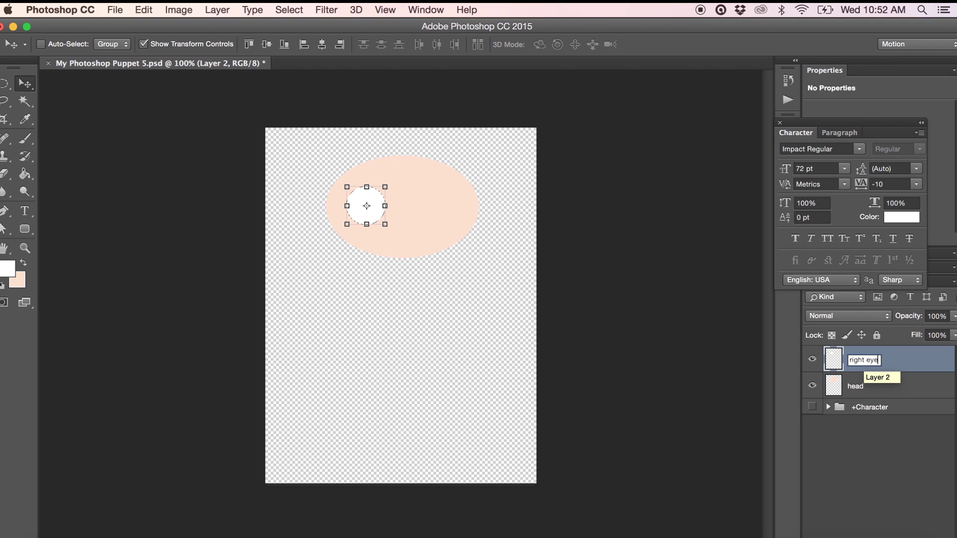
pyautogui.press('Return')
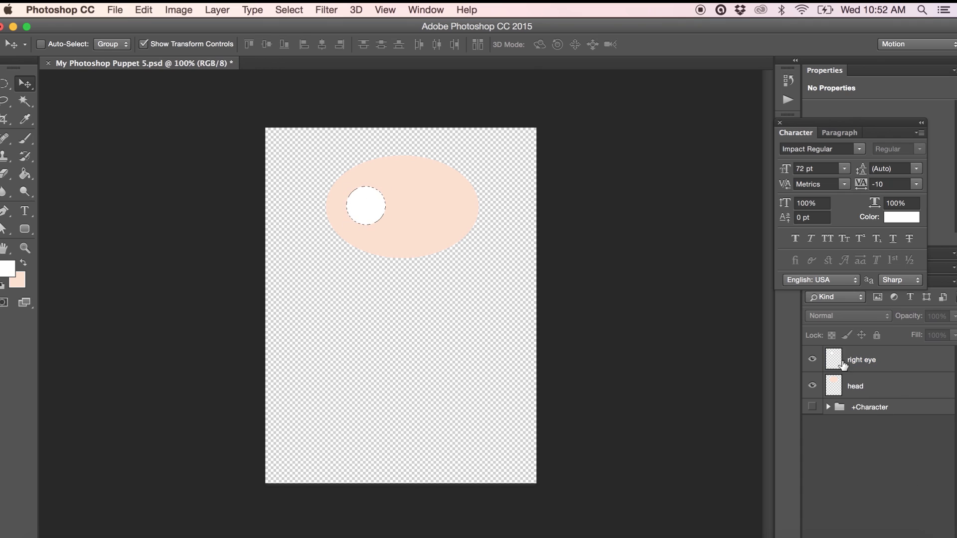
# Duplicate the right eye, move the copy to the head's right side, and name it 'left eye'.
pyautogui.moveTo(927, 360); pyautogui.dragTo(924, 532)
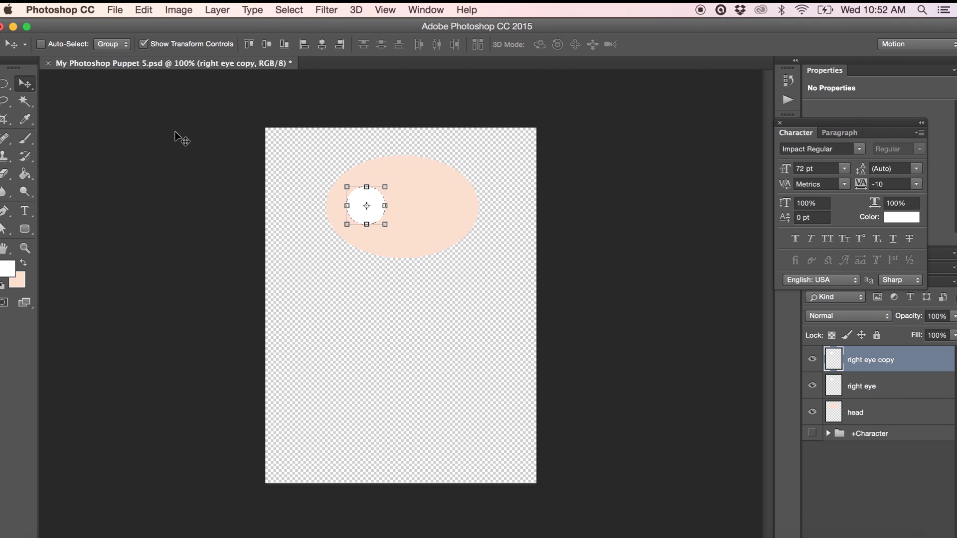
pyautogui.moveTo(376, 212); pyautogui.dragTo(446, 219)
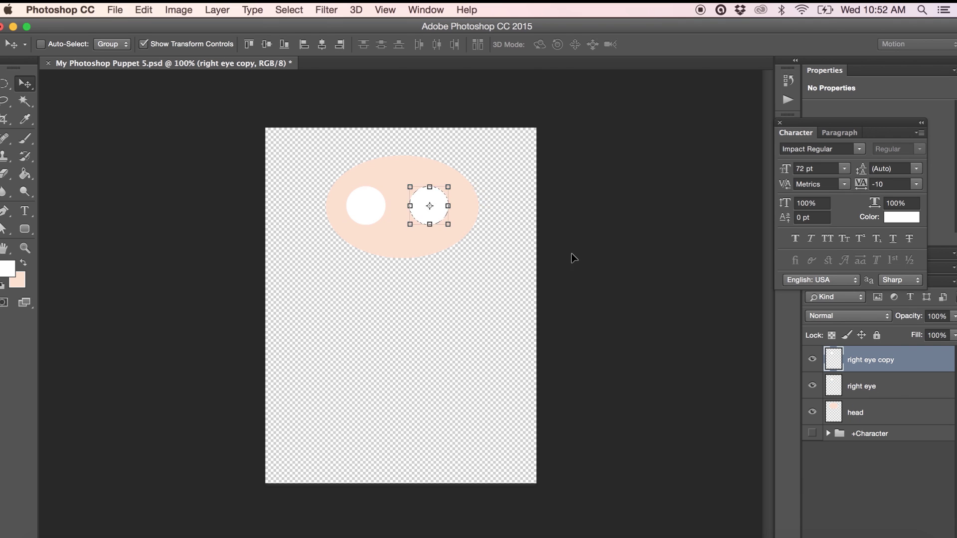
pyautogui.doubleClick(869, 361)
pyautogui.write('left eye')
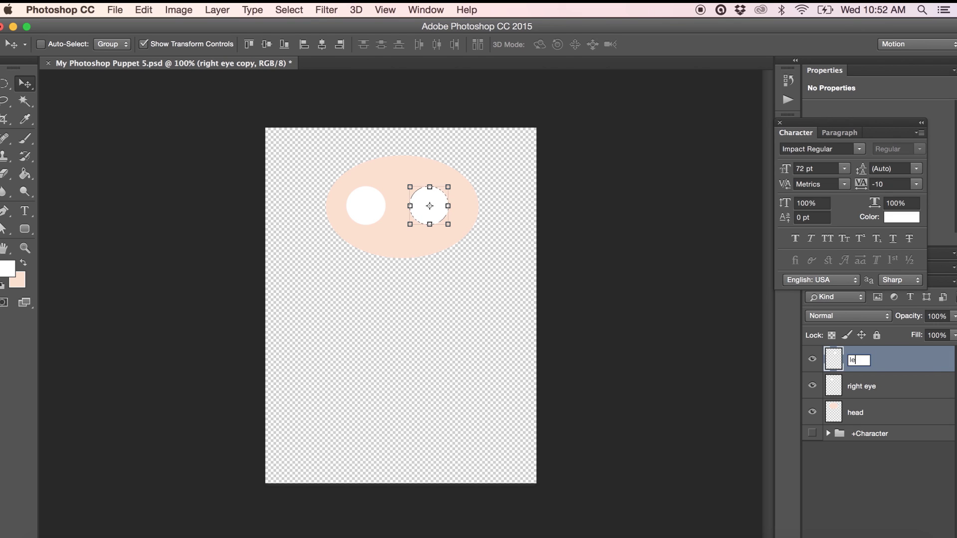
pyautogui.press('Return')
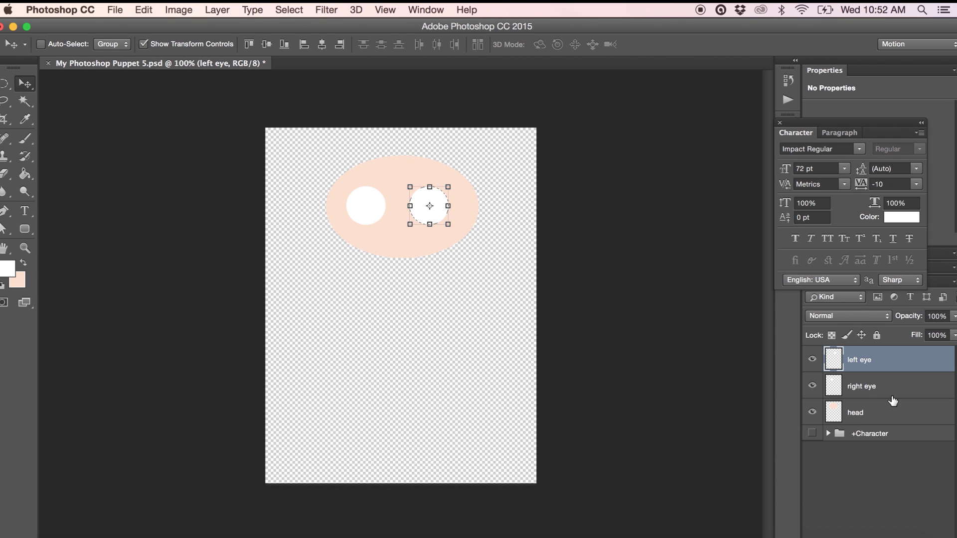
# Select both eye layers together and move the eyes slightly higher on the head.
pyautogui.keyDown('shift'); pyautogui.click(876, 392); pyautogui.keyUp('shift')
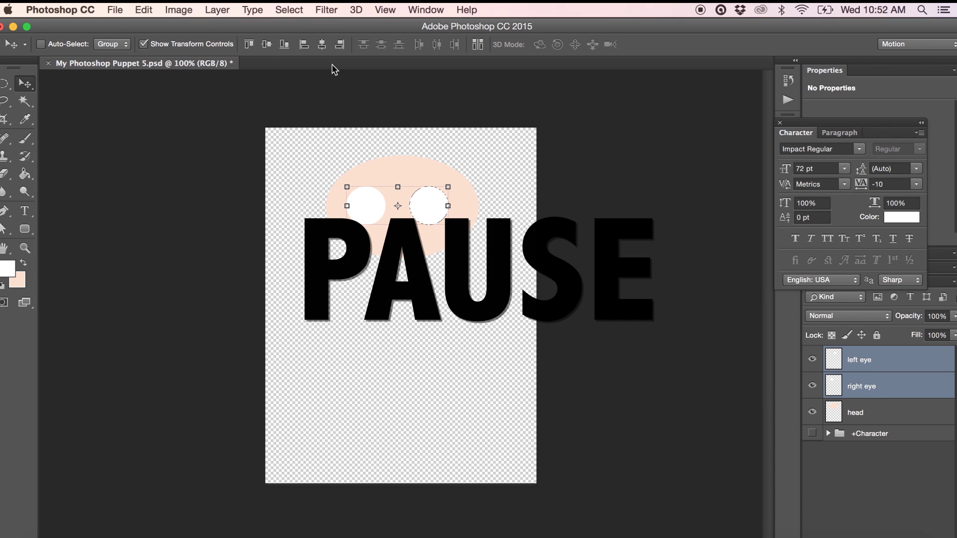
pyautogui.moveTo(433, 218)
pyautogui.mouseDown()
pyautogui.moveTo(437, 200)
pyautogui.moveTo(429, 201)
pyautogui.mouseUp()
pyautogui.click(856, 413)
pyautogui.click(859, 360)
pyautogui.keyDown('shift'); pyautogui.click(842, 385); pyautogui.keyUp('shift')
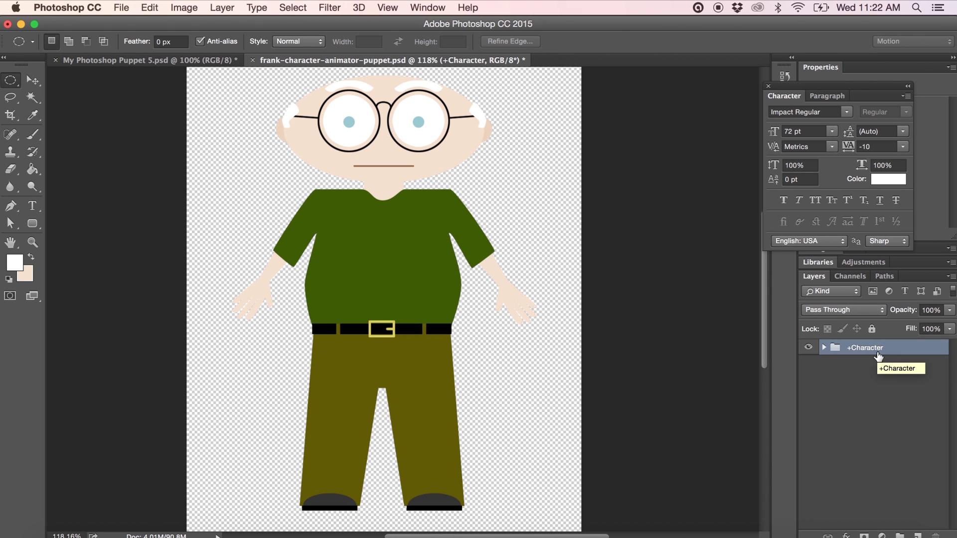
# Expand +Character to list its layers, toggling the neck layer off and on to identify it.
pyautogui.click(824, 348)
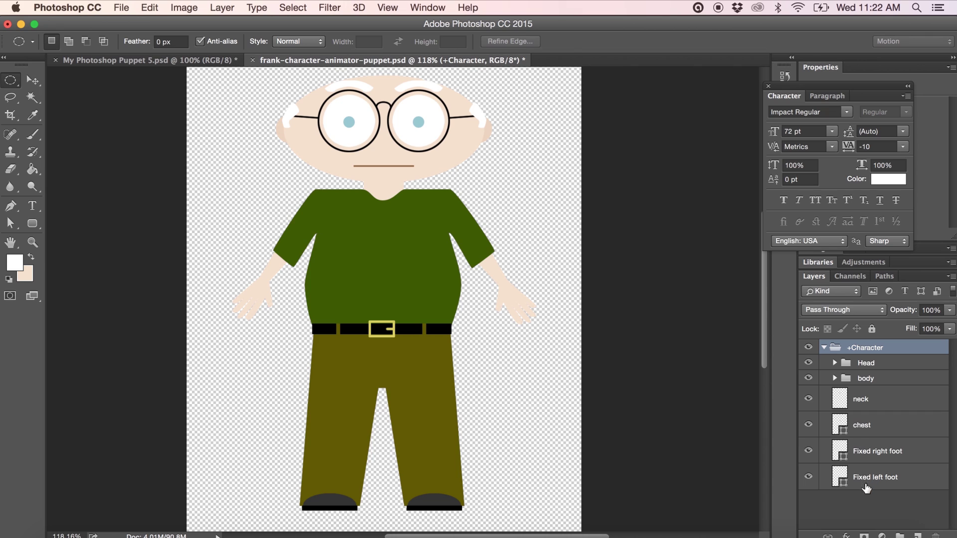
pyautogui.click(808, 401)
pyautogui.click(807, 401)
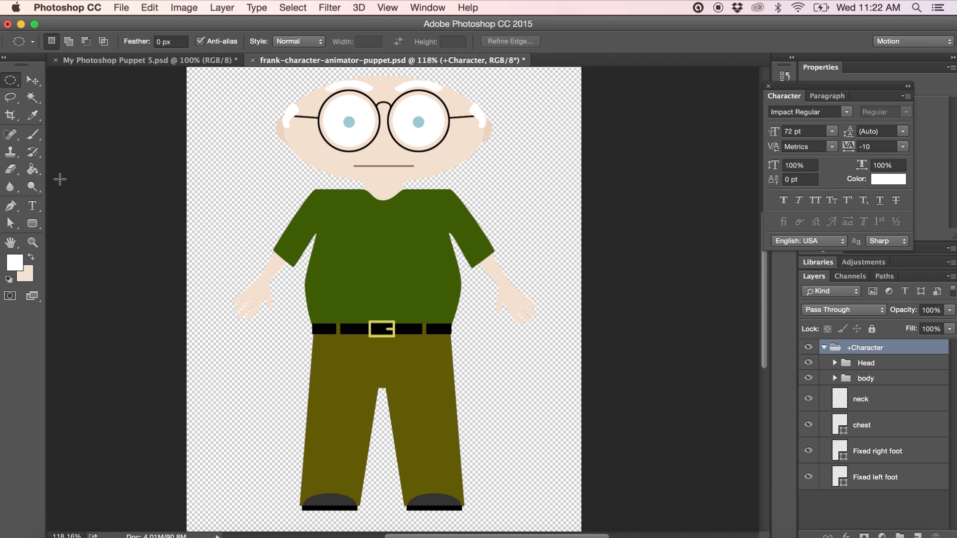
# With the Pen tool active, select chest, then Fixed right foot and Fixed left foot to show their markers.
pyautogui.click(10, 206)
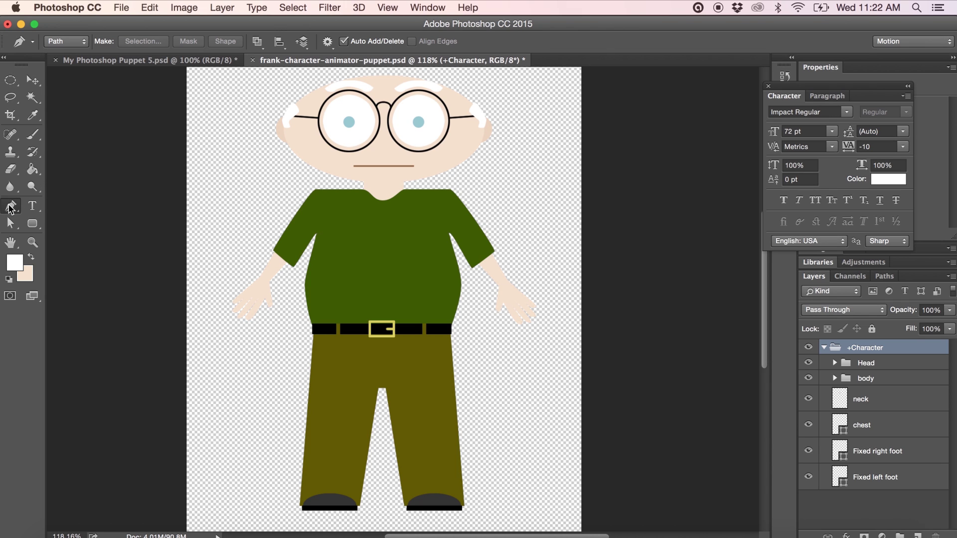
pyautogui.click(867, 427)
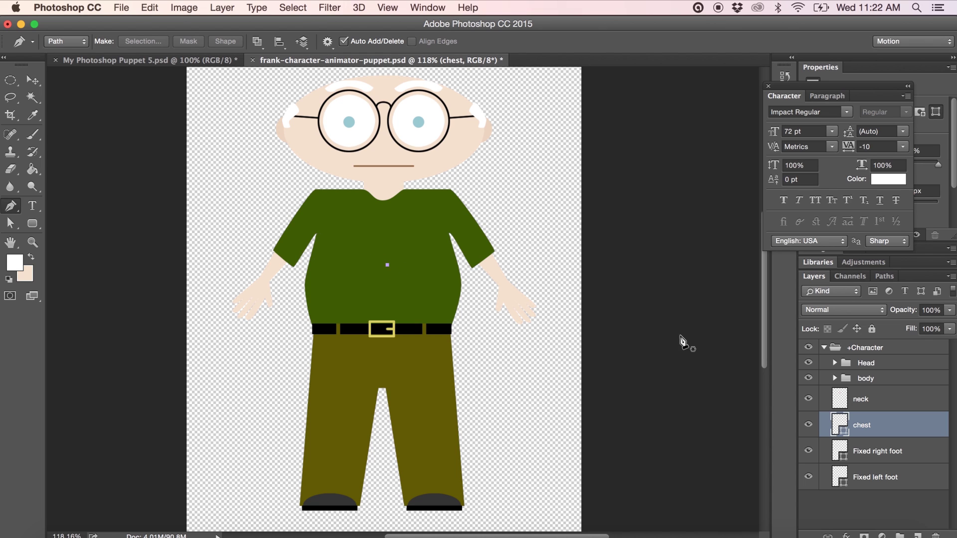
pyautogui.click(878, 456)
pyautogui.click(885, 482)
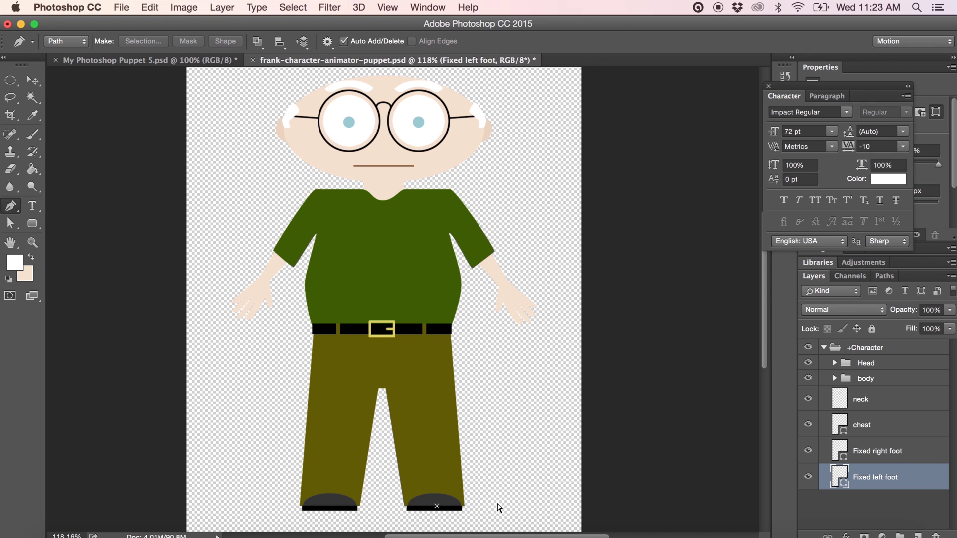
# Expand Head, inspect the Origin layer below the mouth and +right eyebrow, then expand +Right Eye.
pyautogui.click(835, 364)
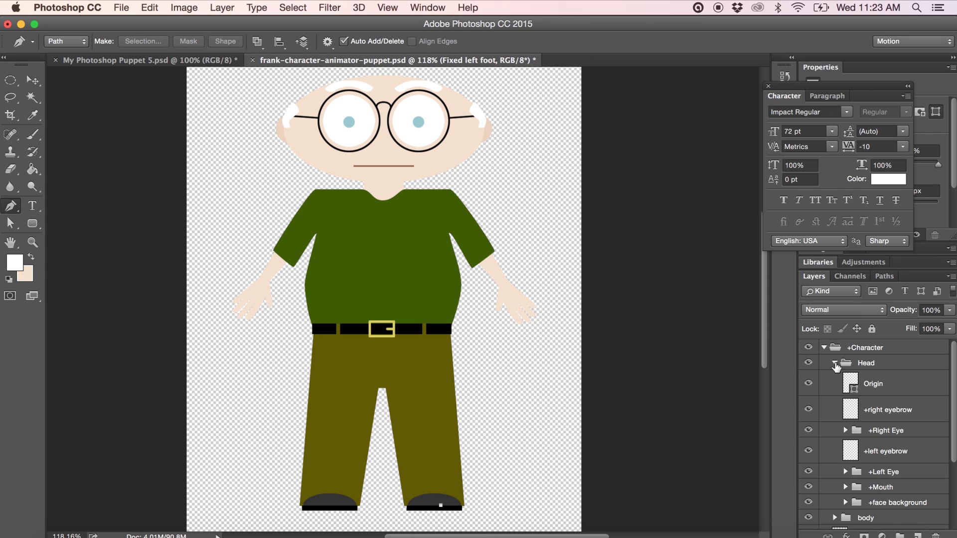
pyautogui.click(878, 389)
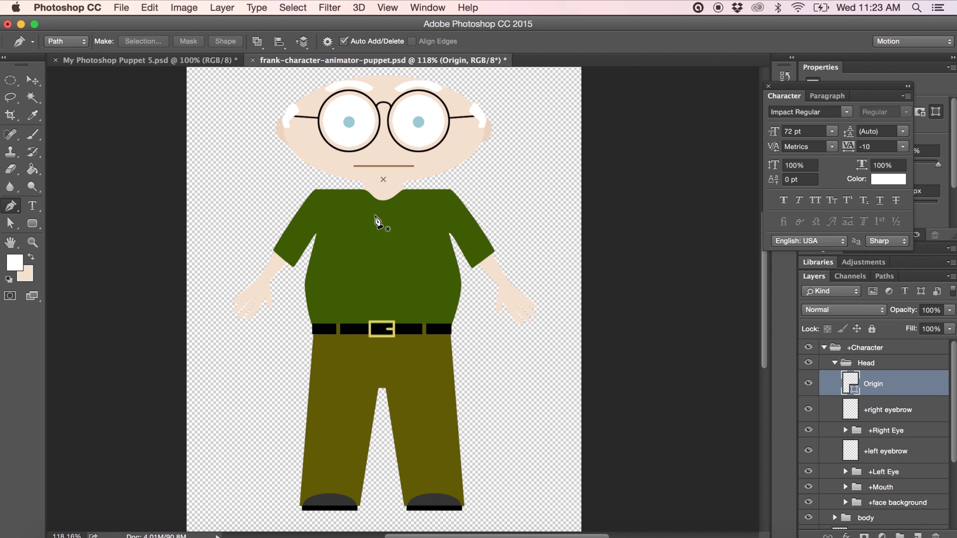
pyautogui.click(386, 180)
pyautogui.click(871, 414)
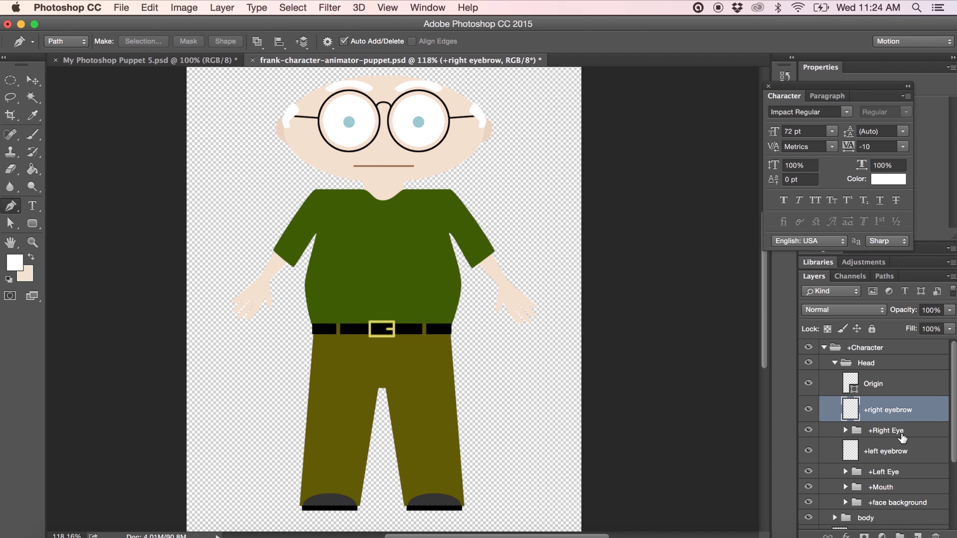
pyautogui.click(846, 431)
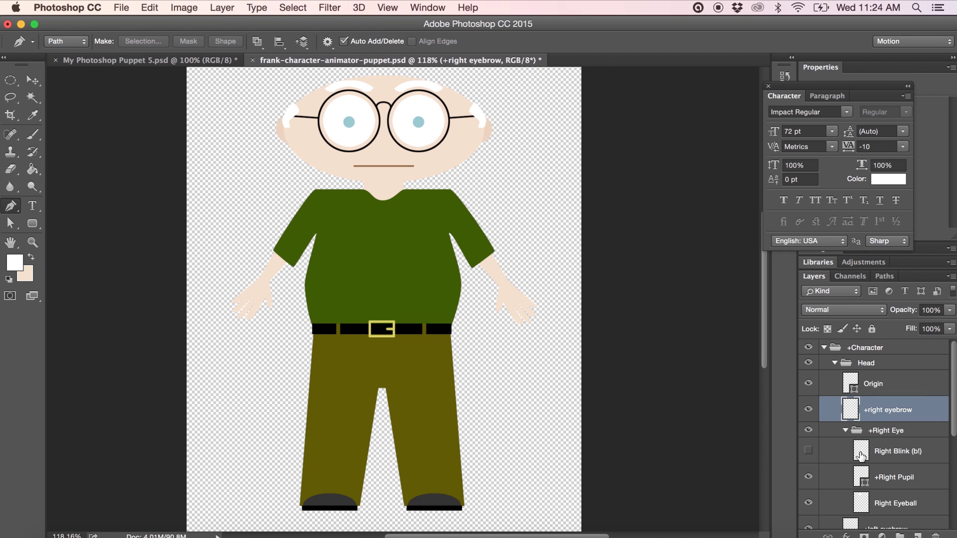
# Preview Right Blink, +Right Pupil and Right Eyeball by toggling each, then collapse +Right Eye.
pyautogui.click(809, 453)
pyautogui.click(809, 452)
pyautogui.click(808, 477)
pyautogui.click(808, 477)
pyautogui.click(809, 504)
pyautogui.click(809, 505)
pyautogui.click(846, 430)
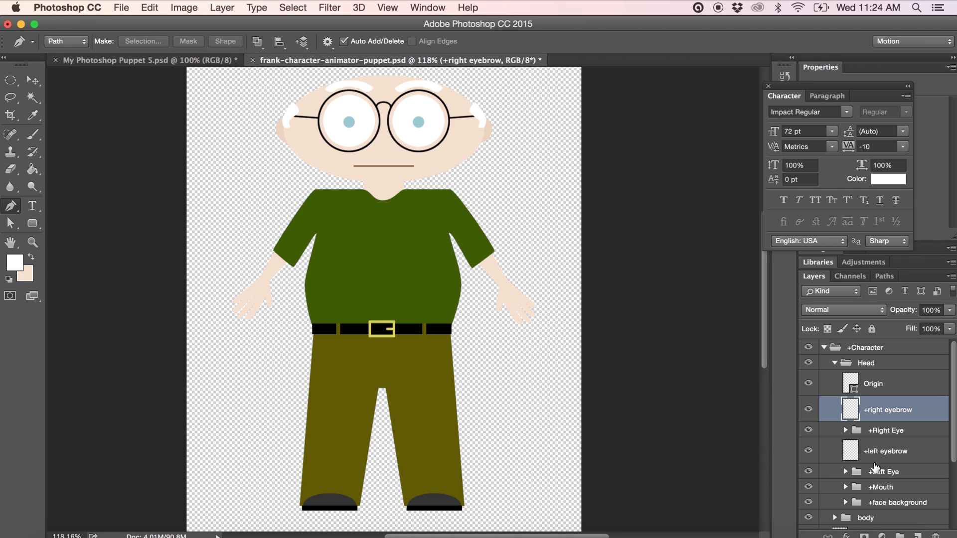
# Expand +Mouth, hide the Neutral mouth, and preview the Smile shape.
pyautogui.click(846, 488)
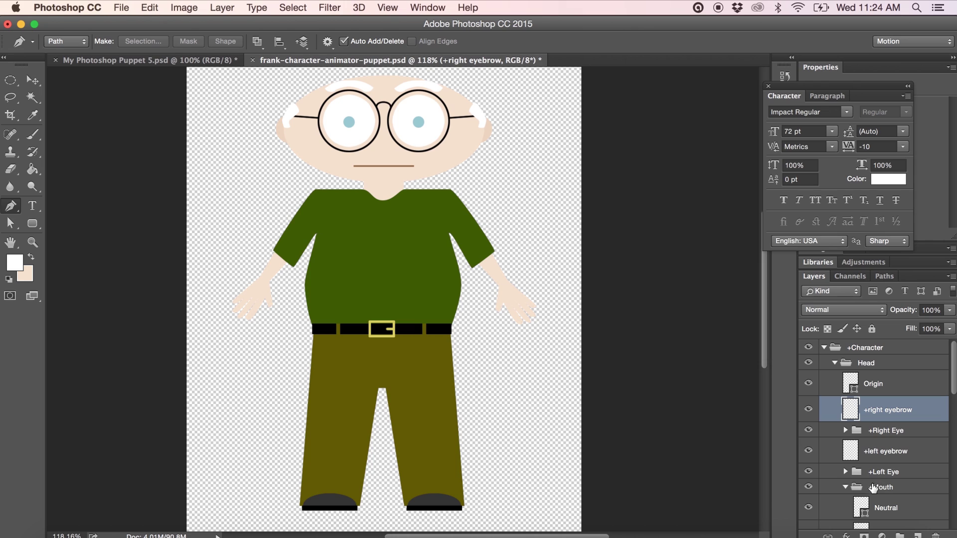
pyautogui.scroll(-2, 954, 390)
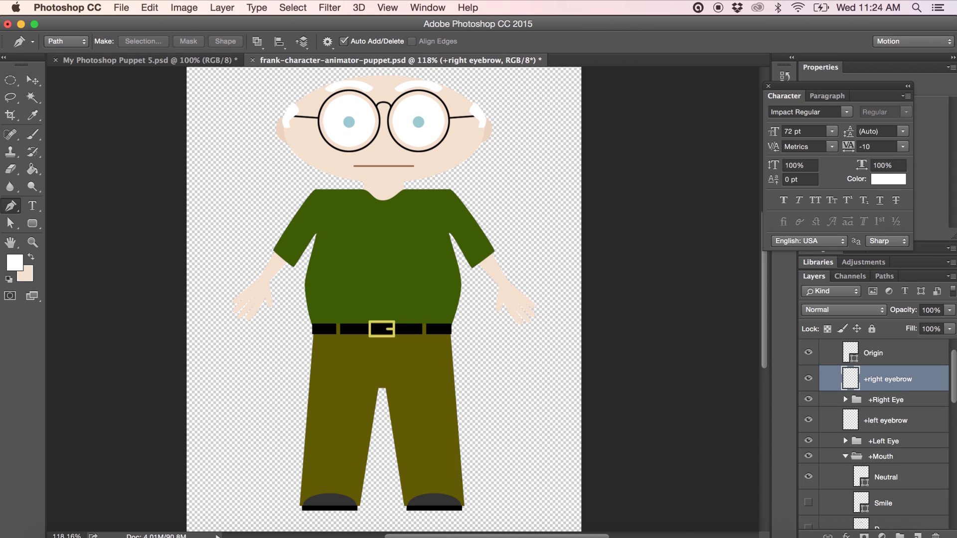
pyautogui.scroll(-5, 877, 434)
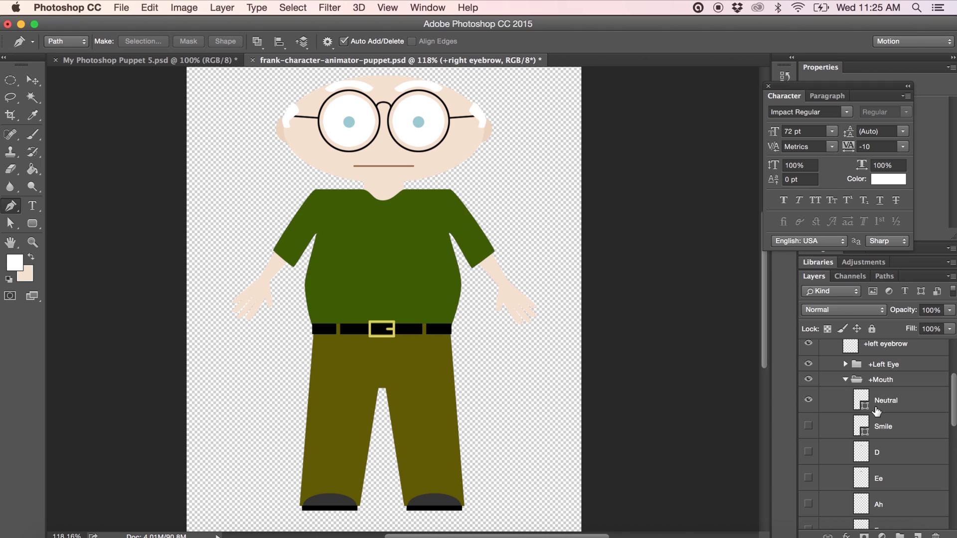
pyautogui.click(809, 400)
pyautogui.click(809, 426)
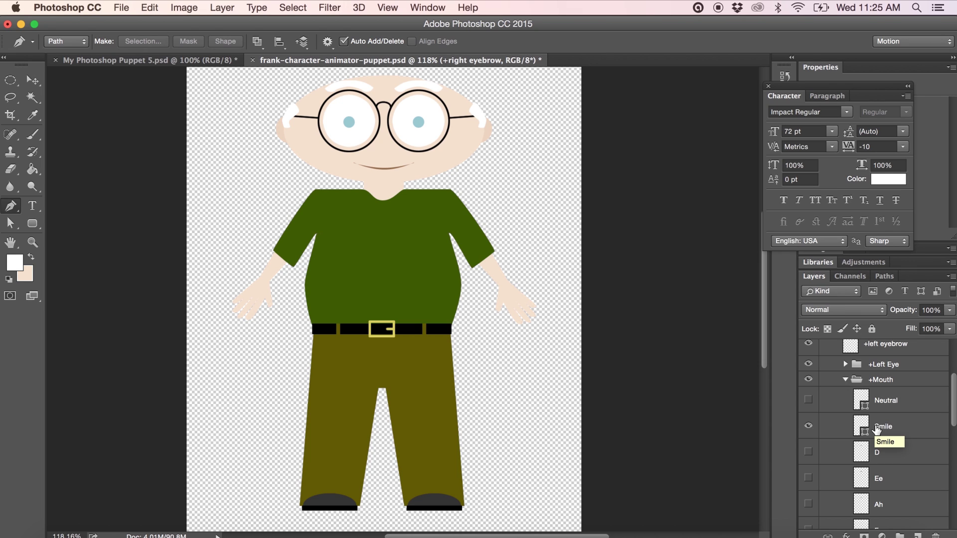
pyautogui.click(808, 426)
# Preview the D, Ee, Ah and F mouth shapes in turn, leaving K shown.
pyautogui.scroll(-3, 953, 418)
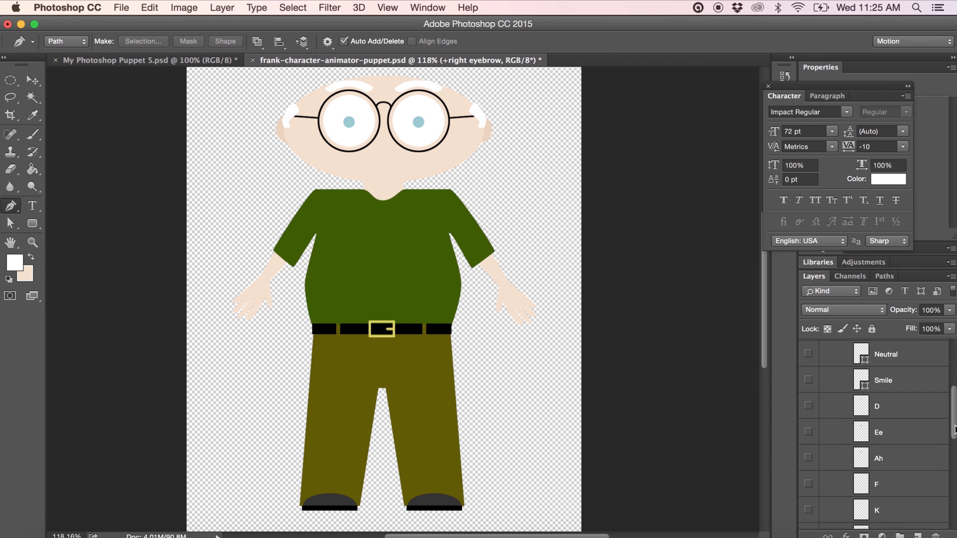
pyautogui.click(809, 407)
pyautogui.click(808, 406)
pyautogui.click(808, 432)
pyautogui.click(808, 433)
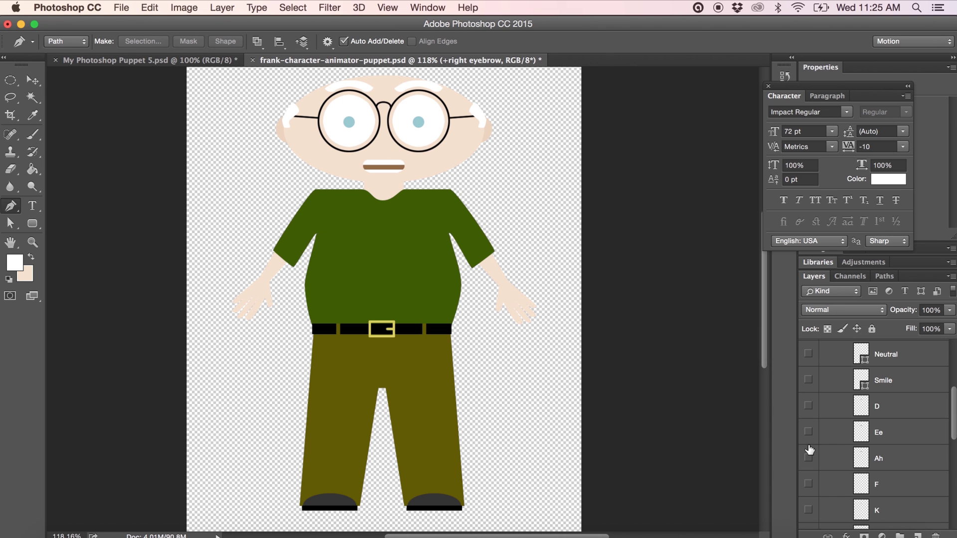
pyautogui.click(808, 458)
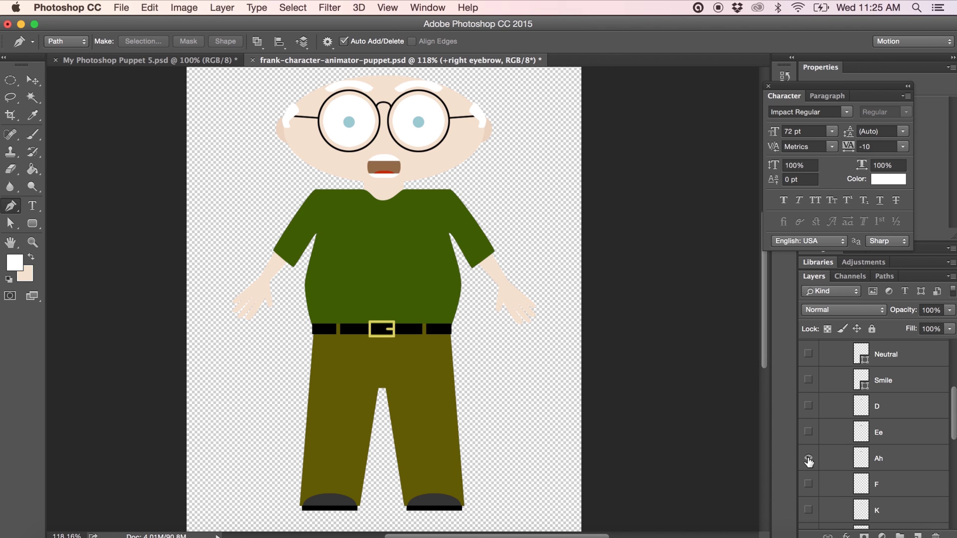
pyautogui.click(808, 458)
pyautogui.click(809, 484)
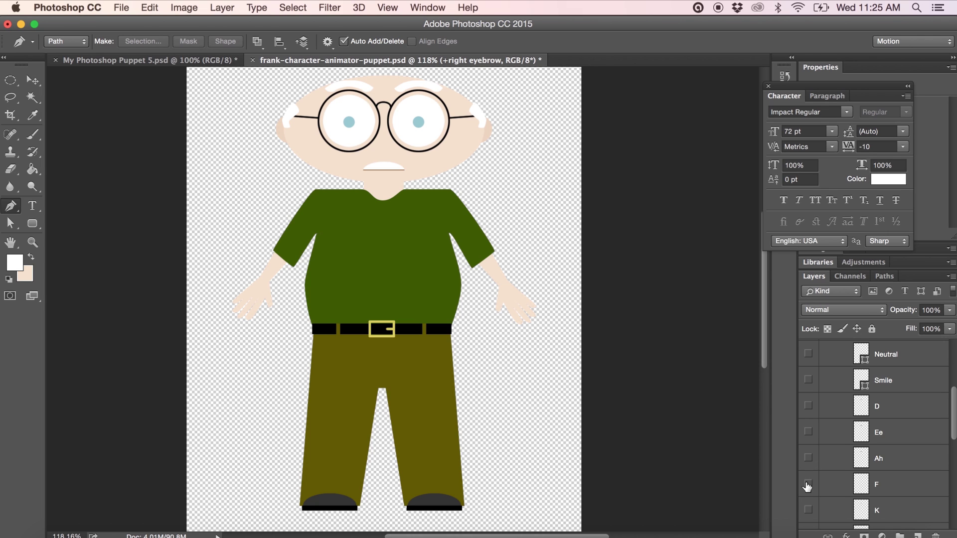
pyautogui.click(808, 484)
pyautogui.click(808, 510)
# Preview the L, M and Oh-Uh mouth shapes in turn, leaving Th shown.
pyautogui.scroll(-5, 848, 450)
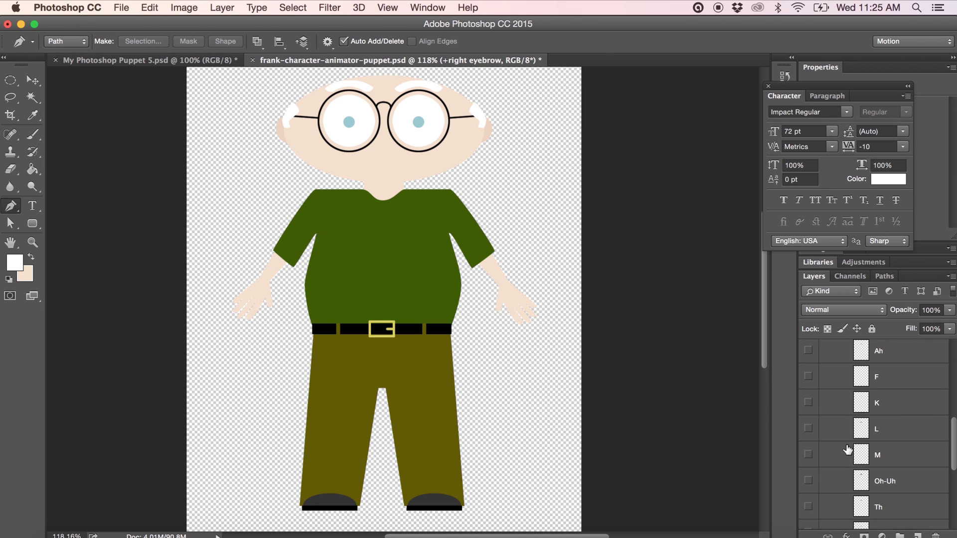
pyautogui.click(808, 429)
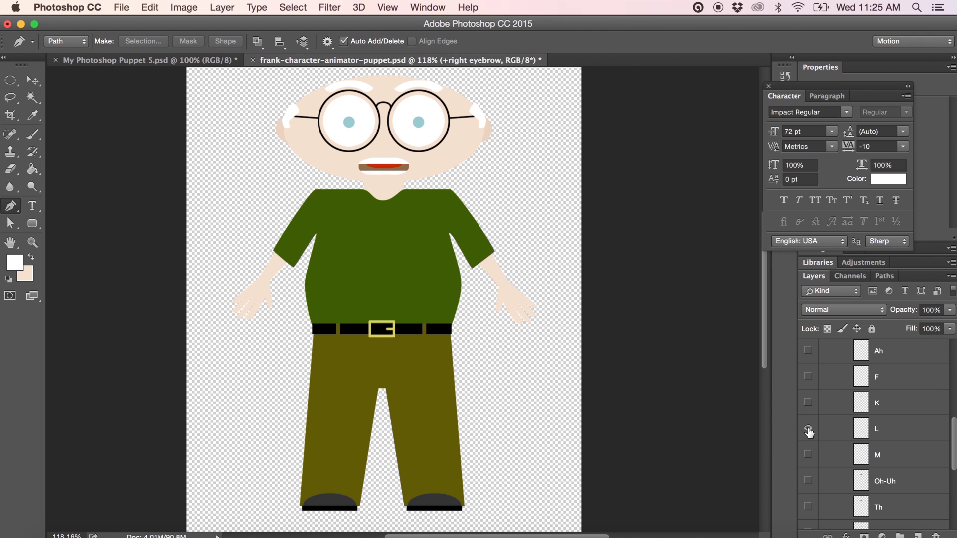
pyautogui.click(808, 429)
pyautogui.click(808, 455)
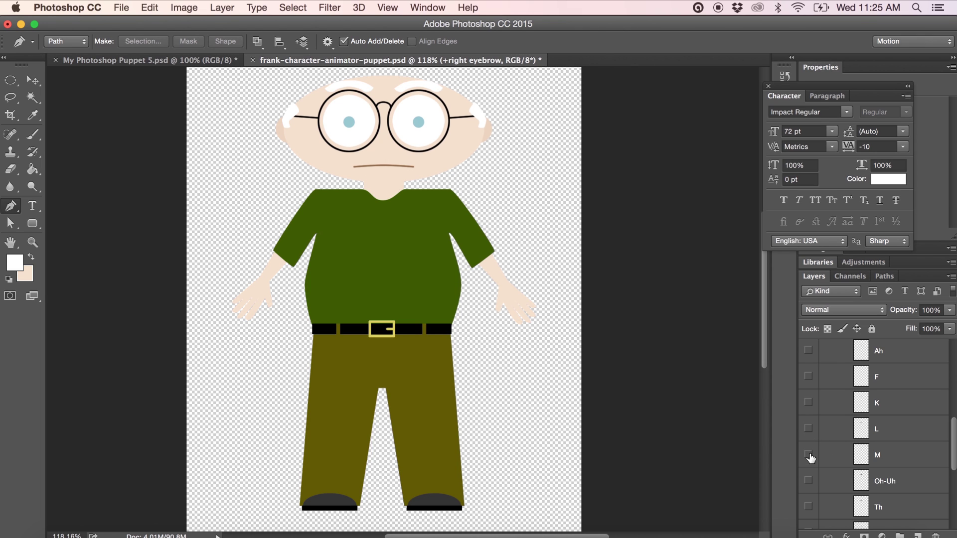
pyautogui.click(808, 455)
pyautogui.click(809, 481)
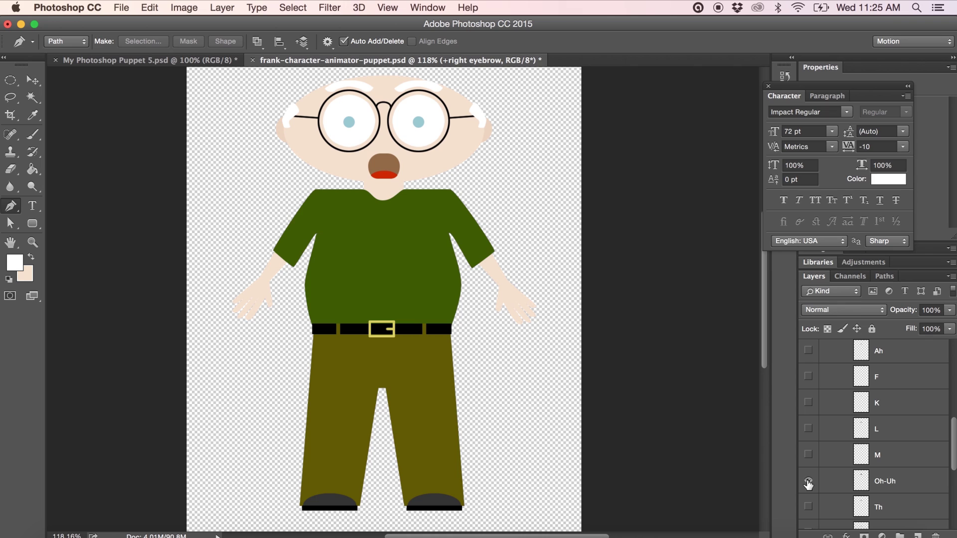
pyautogui.click(808, 482)
pyautogui.click(808, 507)
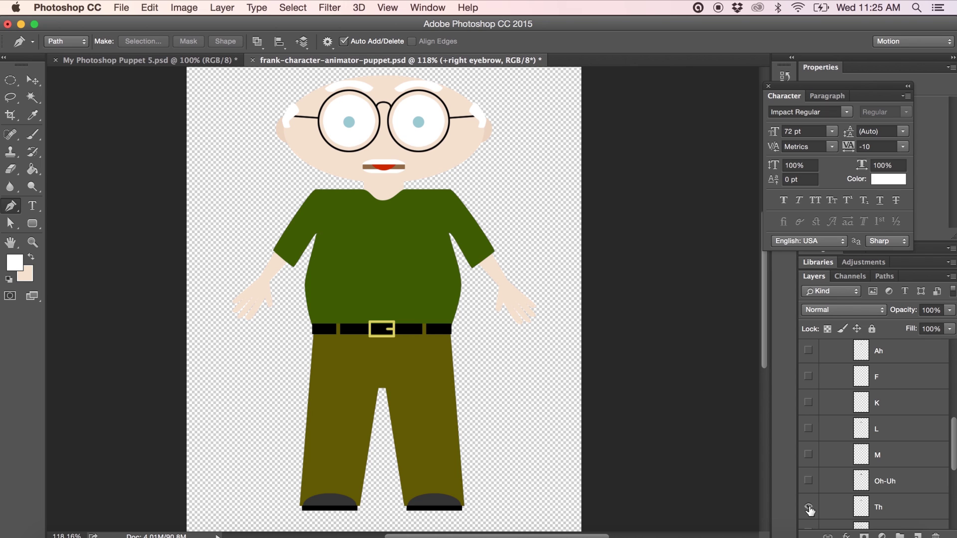
# Hide W-Oo, leave the Surprised mouth visible, and collapse +Mouth.
pyautogui.scroll(-3, 950, 459)
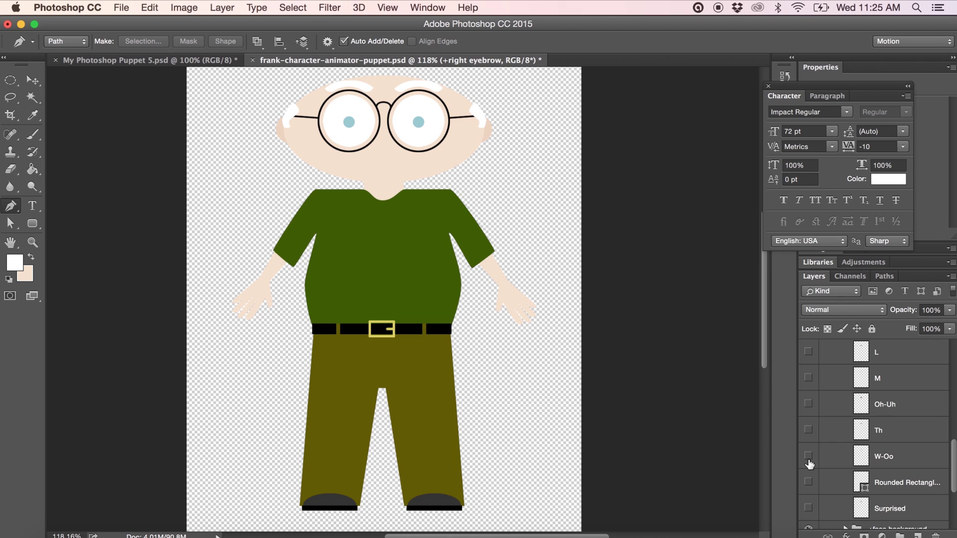
pyautogui.click(808, 457)
pyautogui.scroll(-2, 809, 461)
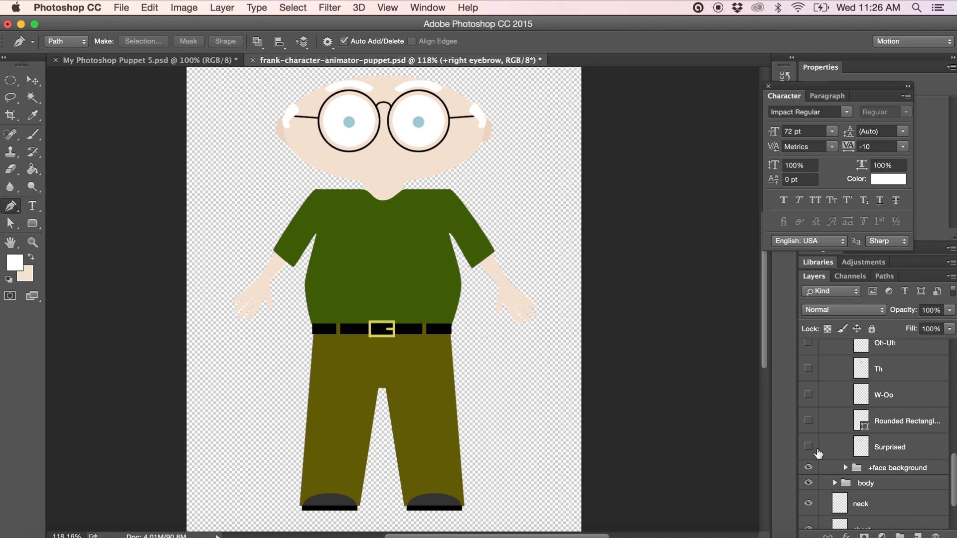
pyautogui.click(808, 447)
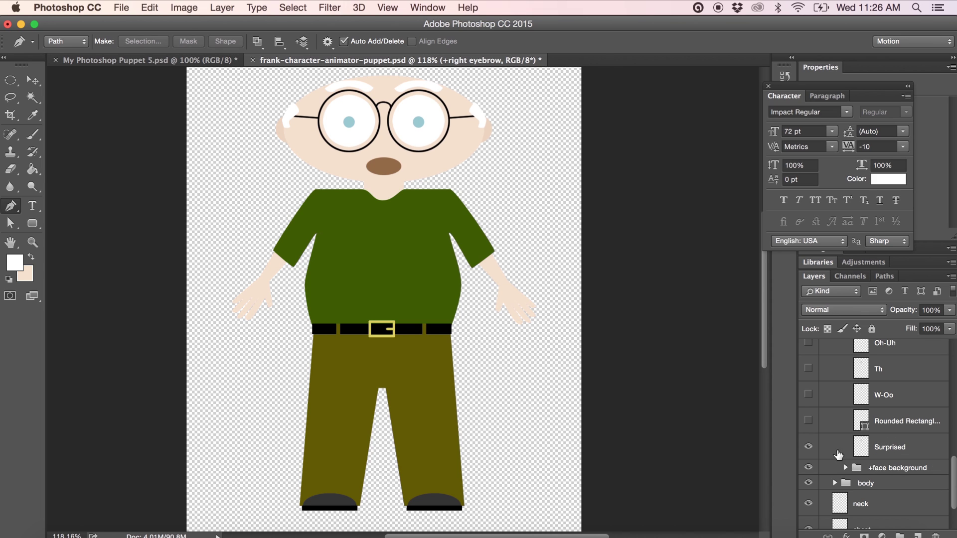
pyautogui.moveTo(956, 480); pyautogui.dragTo(955, 395)
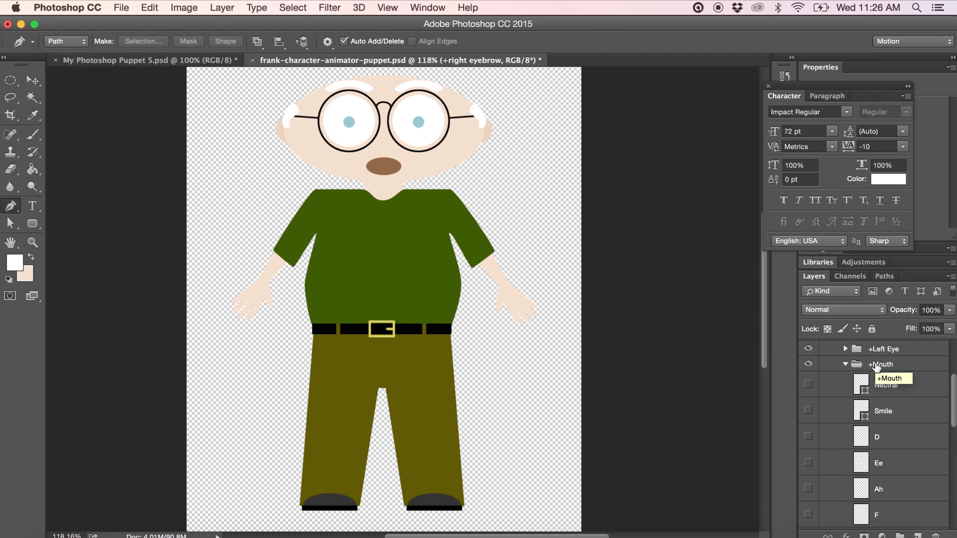
pyautogui.click(845, 365)
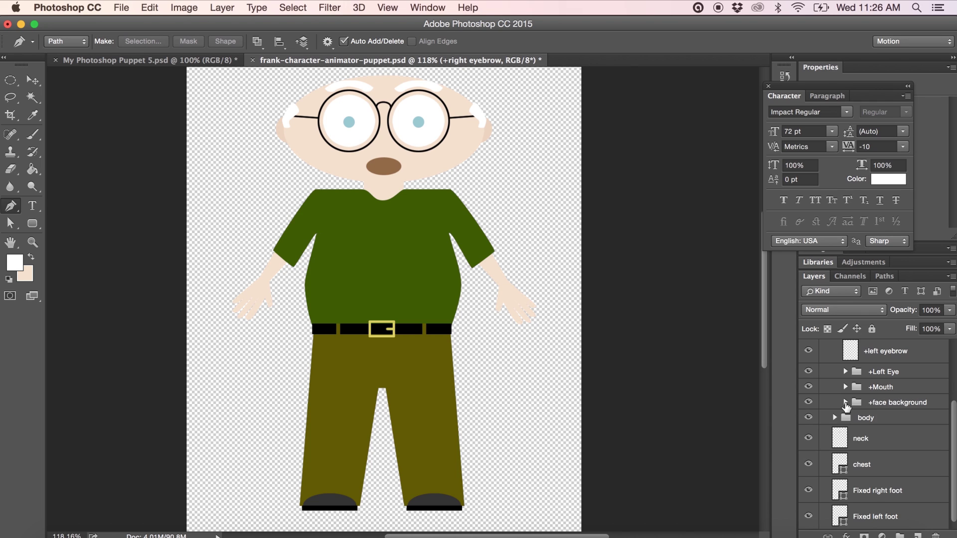
# Expand +face background to review its side burns, Glasses, Head and ear layers.
pyautogui.click(846, 403)
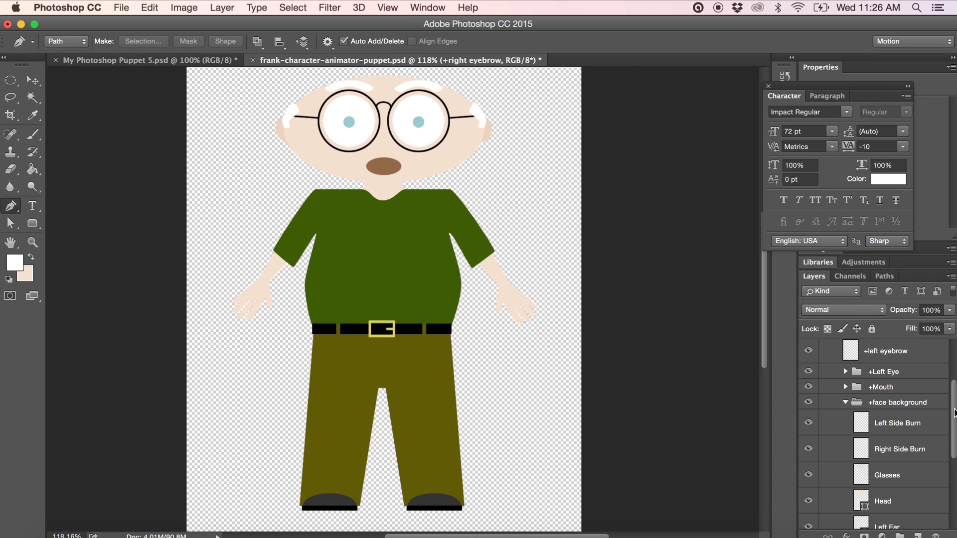
pyautogui.scroll(1, 954, 416)
pyautogui.moveTo(953, 416)
pyautogui.mouseDown()
pyautogui.moveTo(953, 443)
pyautogui.moveTo(953, 431)
pyautogui.mouseUp()
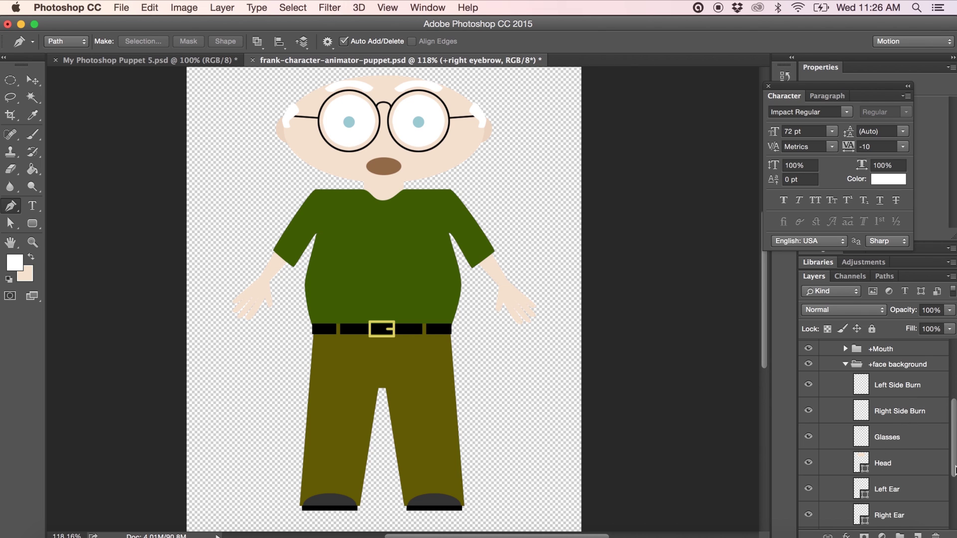
pyautogui.scroll(-2, 956, 470)
pyautogui.scroll(2, 956, 469)
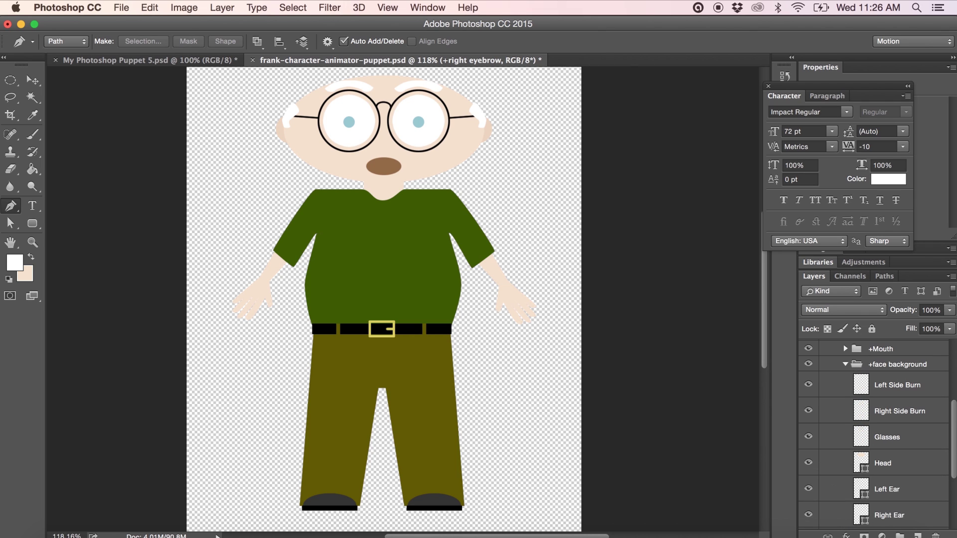
# Toggle the +face background group's visibility off and on, then collapse it.
pyautogui.click(808, 365)
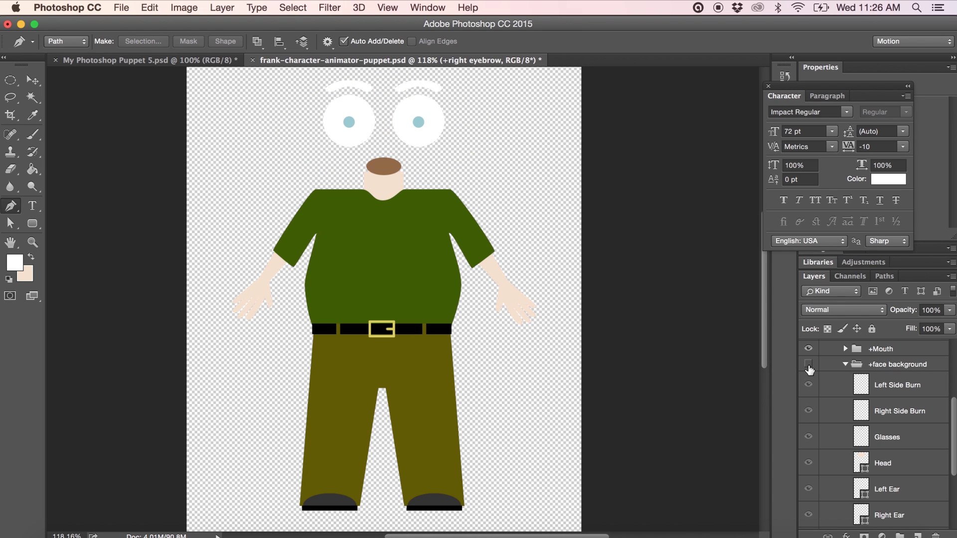
pyautogui.click(809, 366)
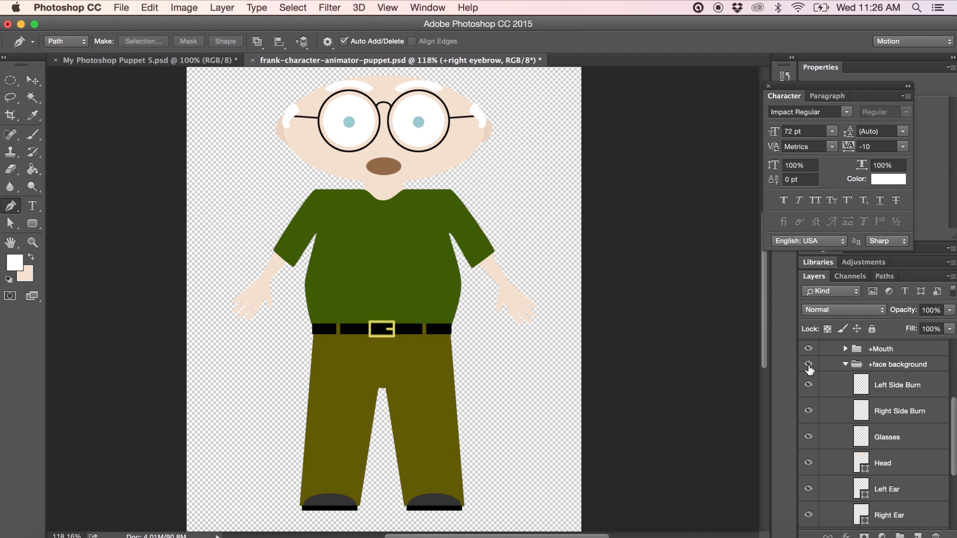
pyautogui.click(809, 366)
pyautogui.click(846, 364)
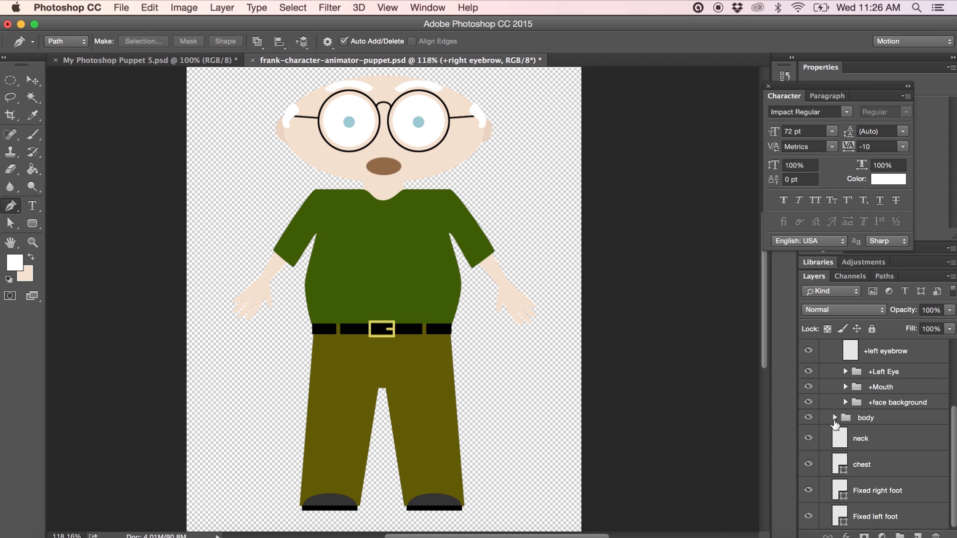
# Collapse Head, expand body, and toggle the torso and shoes layer off and on.
pyautogui.scroll(4, 853, 399)
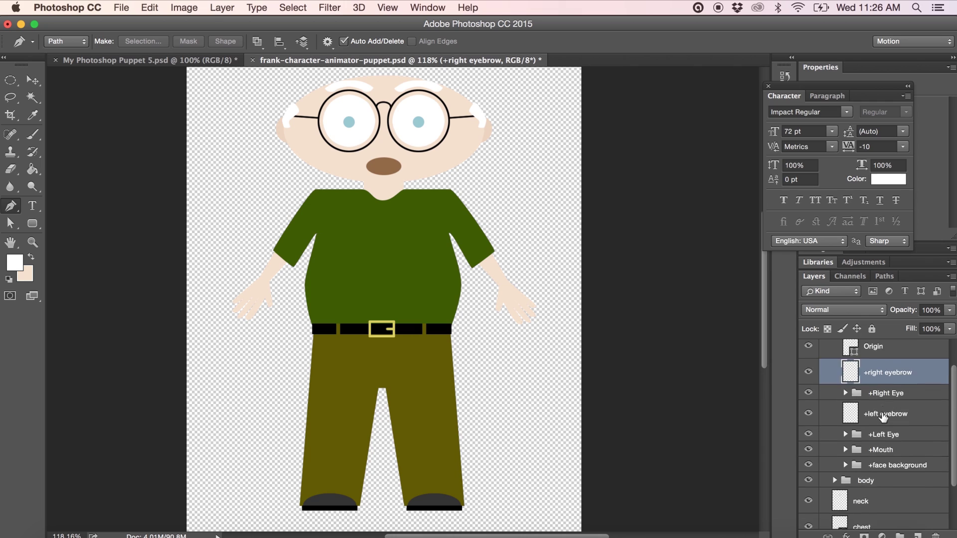
pyautogui.click(835, 363)
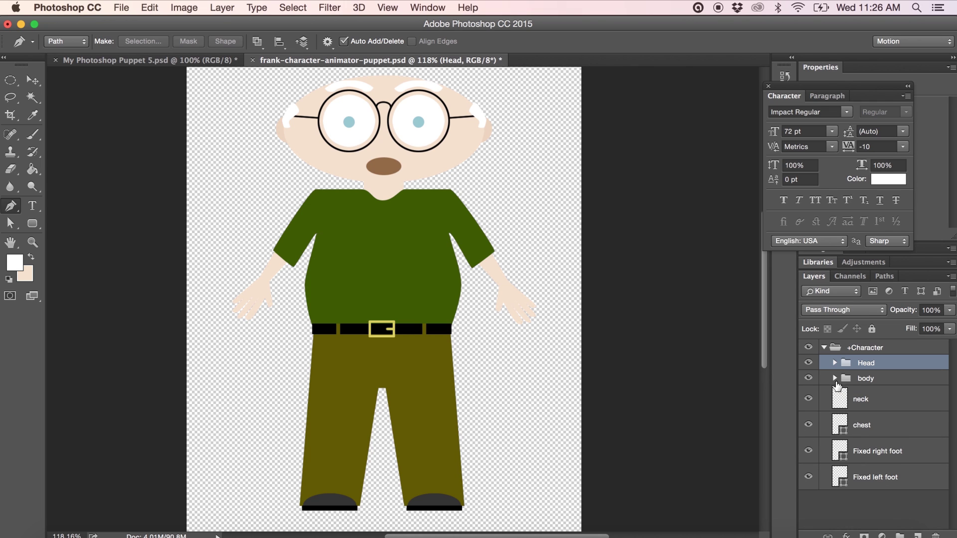
pyautogui.click(835, 380)
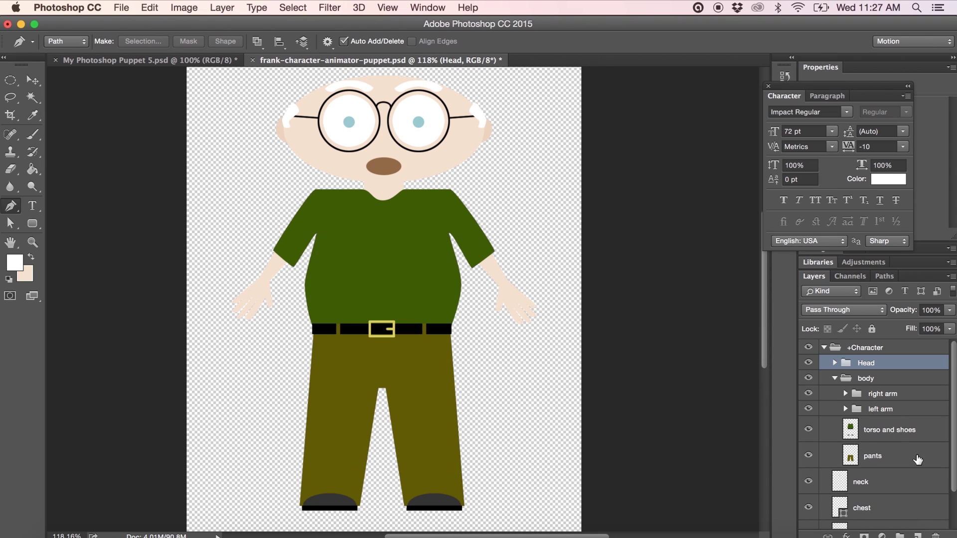
pyautogui.click(808, 430)
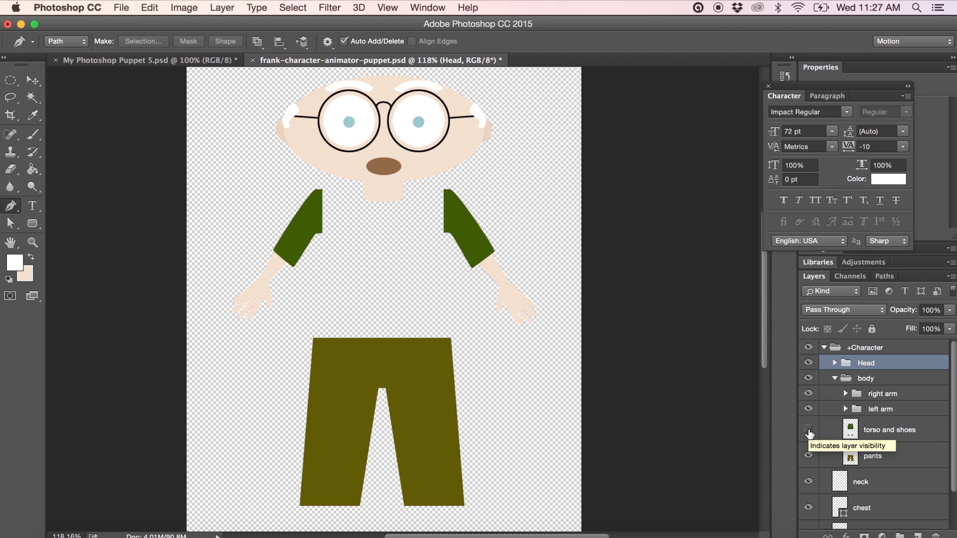
pyautogui.click(809, 431)
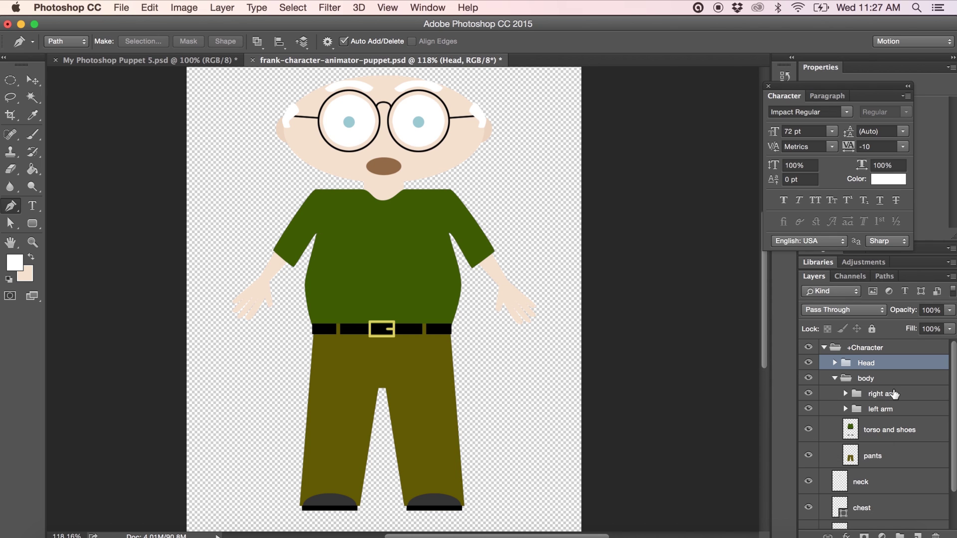
# Recheck torso and shoes, toggle the pants layer, and expand the right arm group.
pyautogui.click(809, 429)
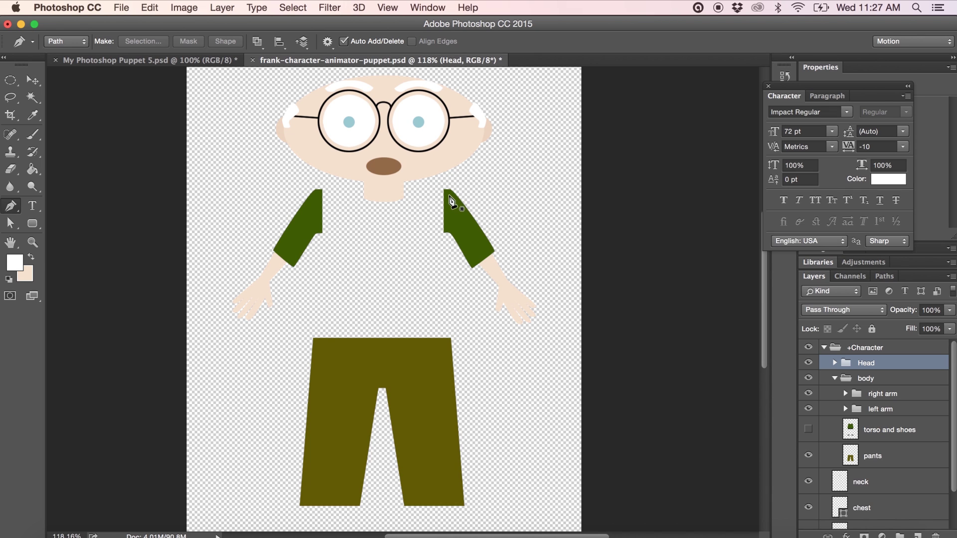
pyautogui.click(808, 432)
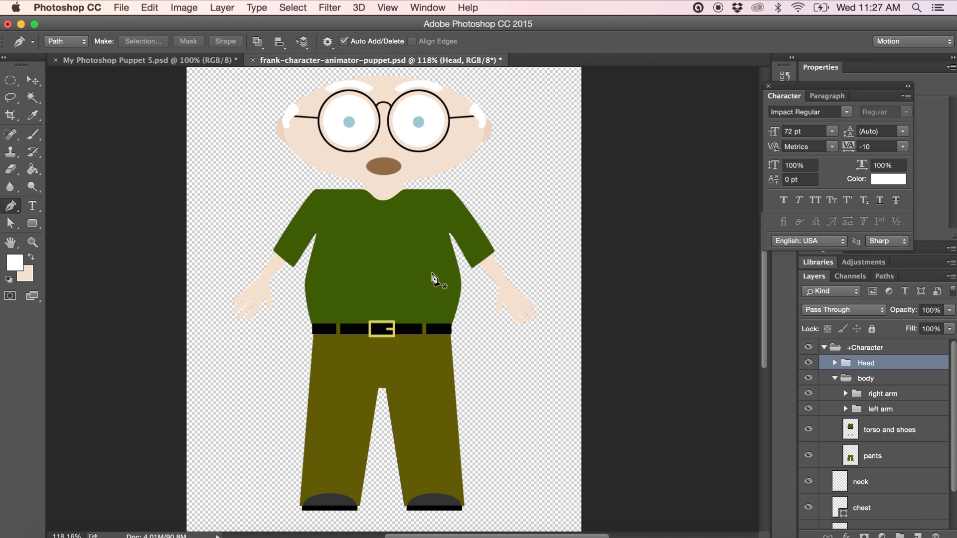
pyautogui.click(809, 455)
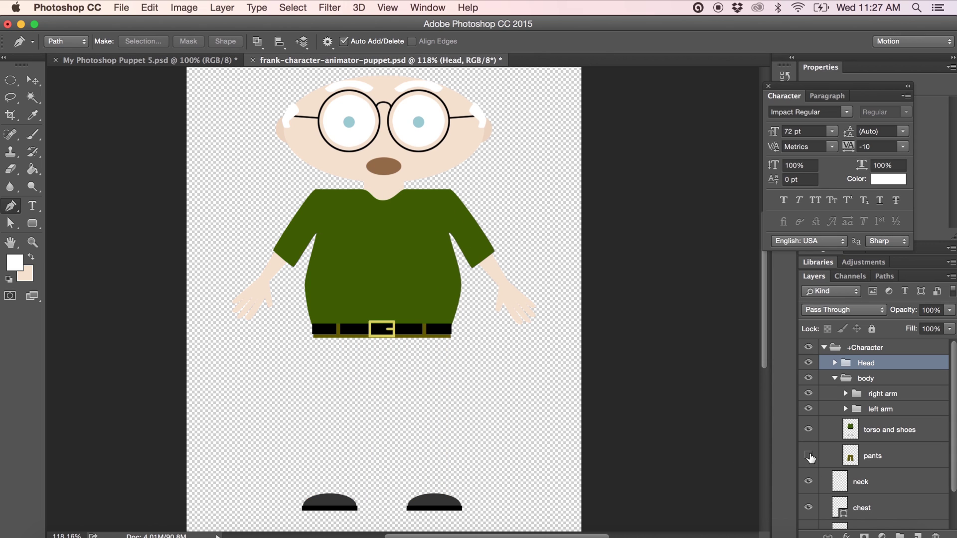
pyautogui.click(809, 456)
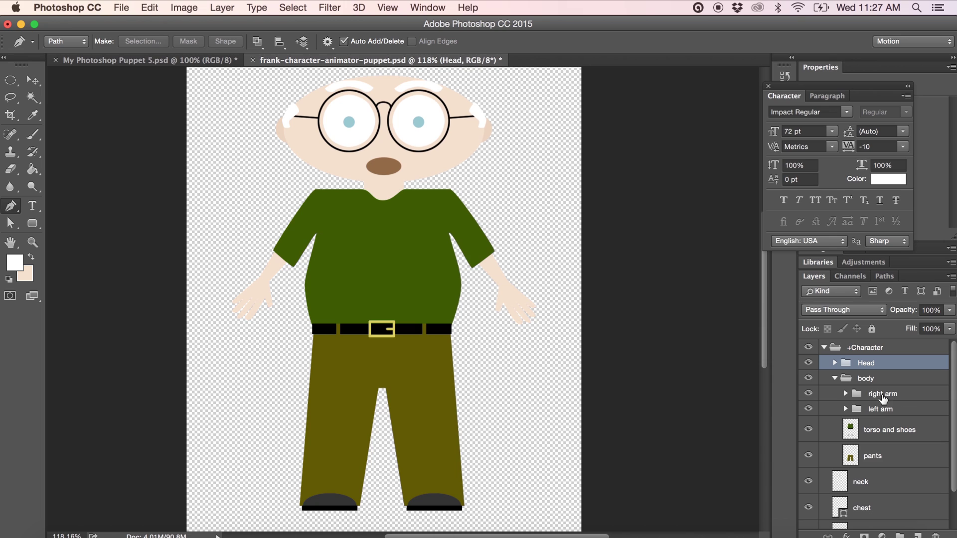
pyautogui.click(846, 395)
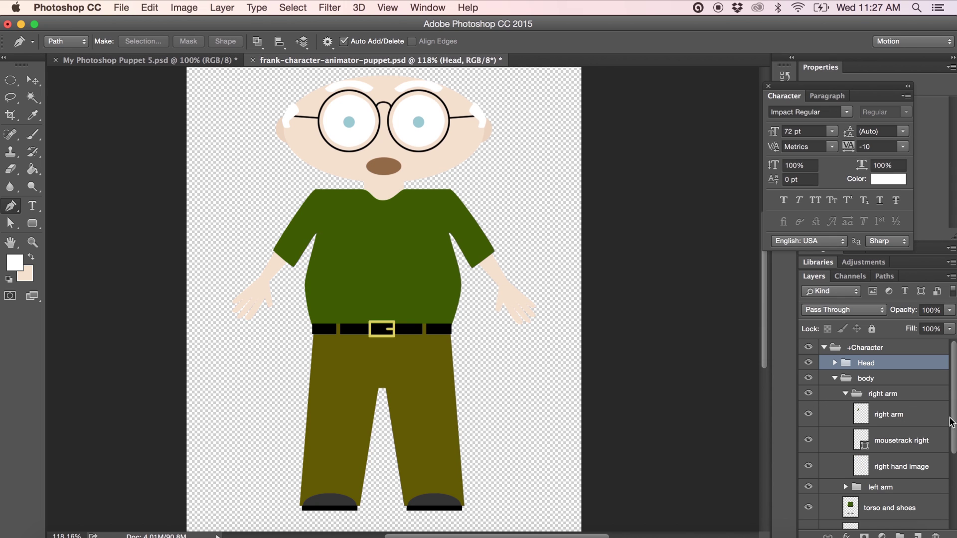
# Toggle the right arm and mousetrack right layers, then select mousetrack right.
pyautogui.scroll(-2, 878, 439)
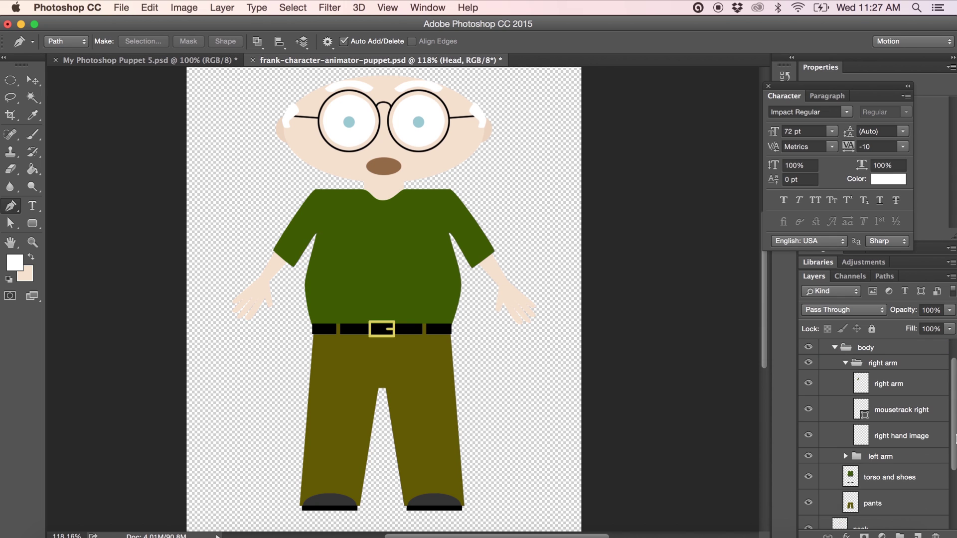
pyautogui.click(809, 384)
pyautogui.click(809, 385)
pyautogui.click(809, 410)
pyautogui.click(883, 415)
pyautogui.click(883, 415)
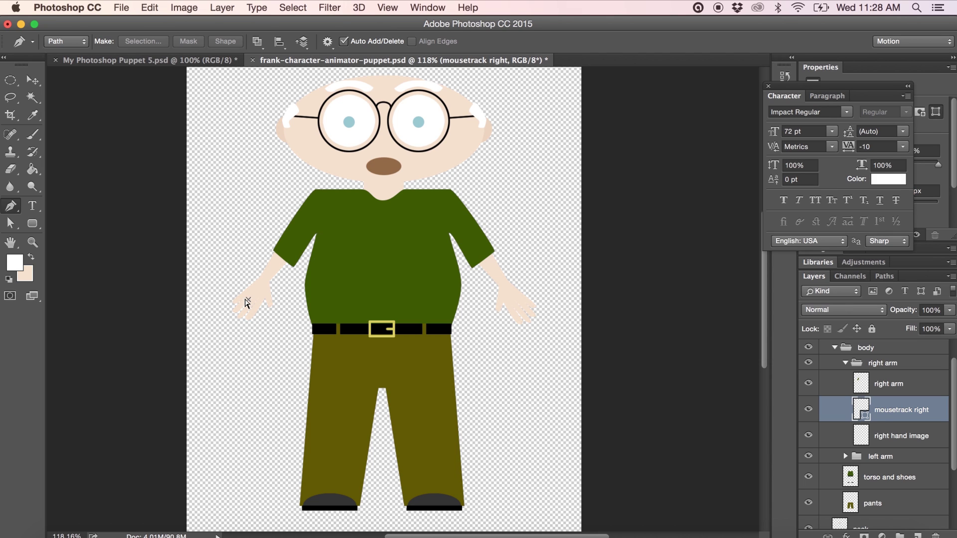
# Check the mousetrack anchor on the hand, toggle the right hand image, and collapse right arm.
pyautogui.click(249, 300)
pyautogui.click(809, 436)
pyautogui.click(808, 437)
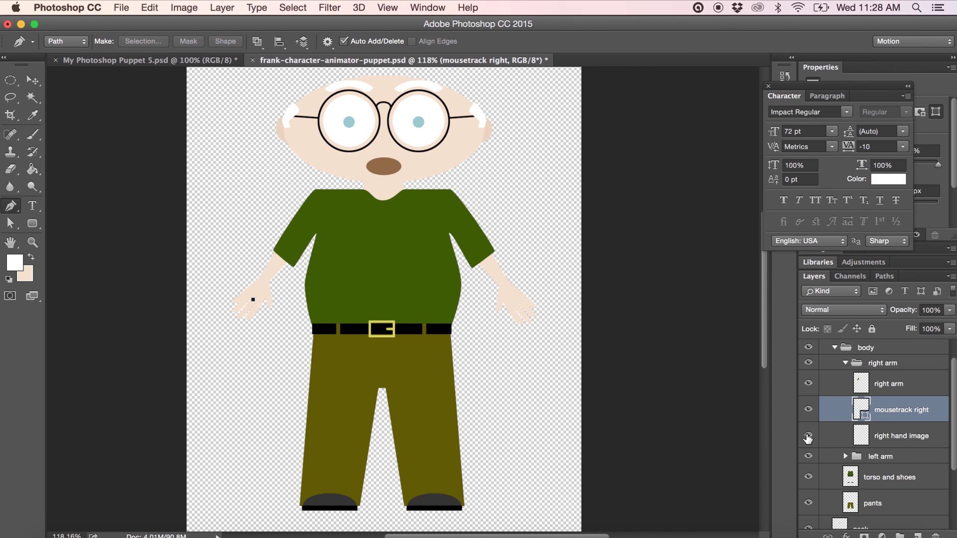
pyautogui.click(847, 364)
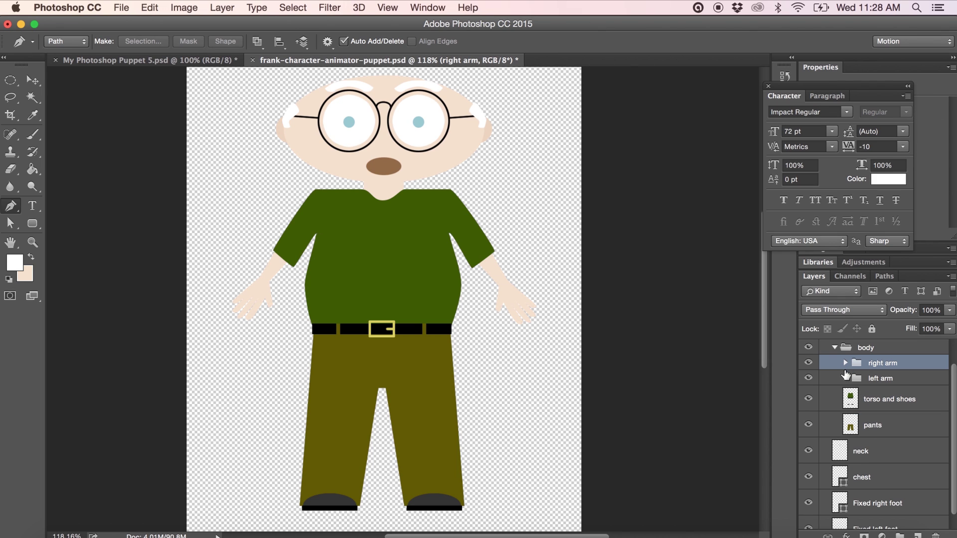
# Expand left arm, toggle the left arm layer, and select Group 1 of hand images.
pyautogui.click(846, 379)
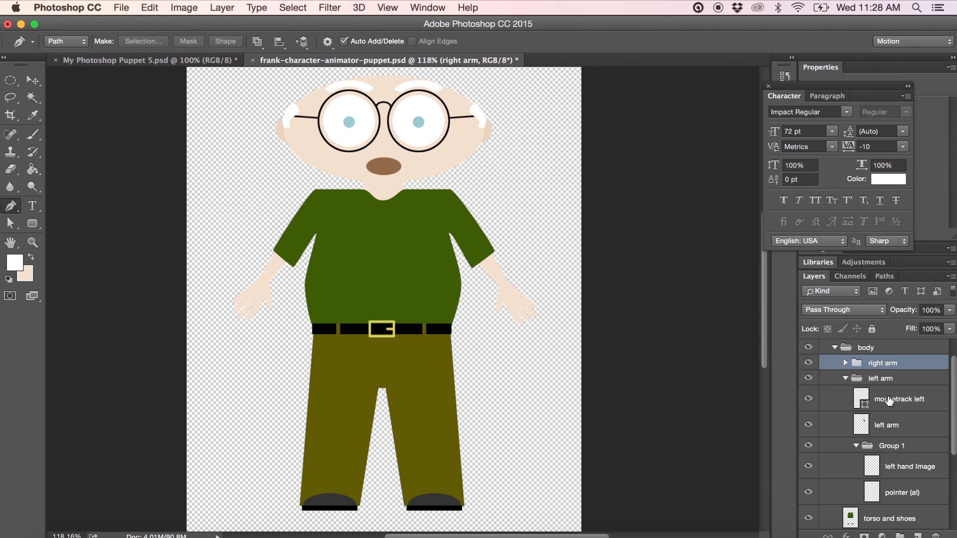
pyautogui.click(809, 425)
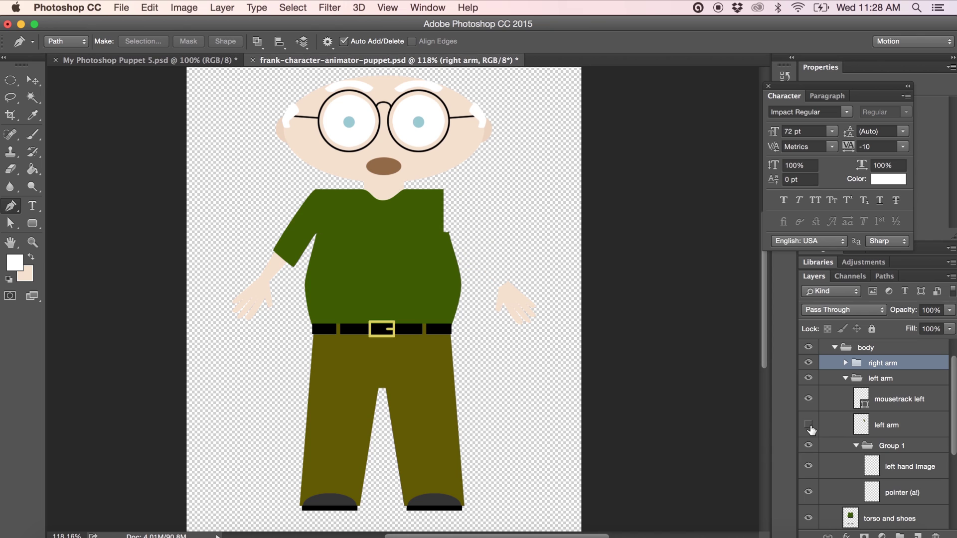
pyautogui.click(809, 427)
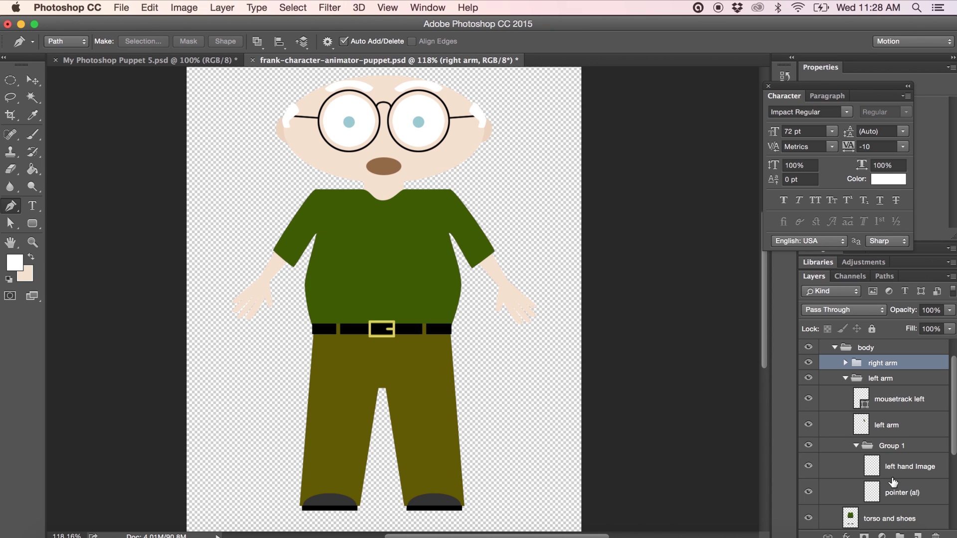
pyautogui.click(903, 449)
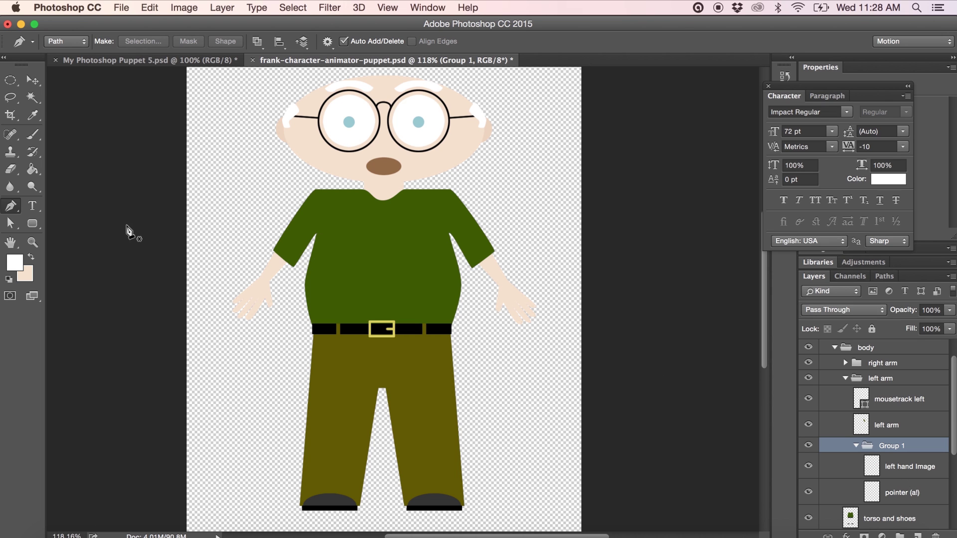
pyautogui.click(32, 243)
# Zoom onto the left hand and compare the spread-finger image against the pointing pose.
pyautogui.moveTo(511, 313); pyautogui.dragTo(628, 322)
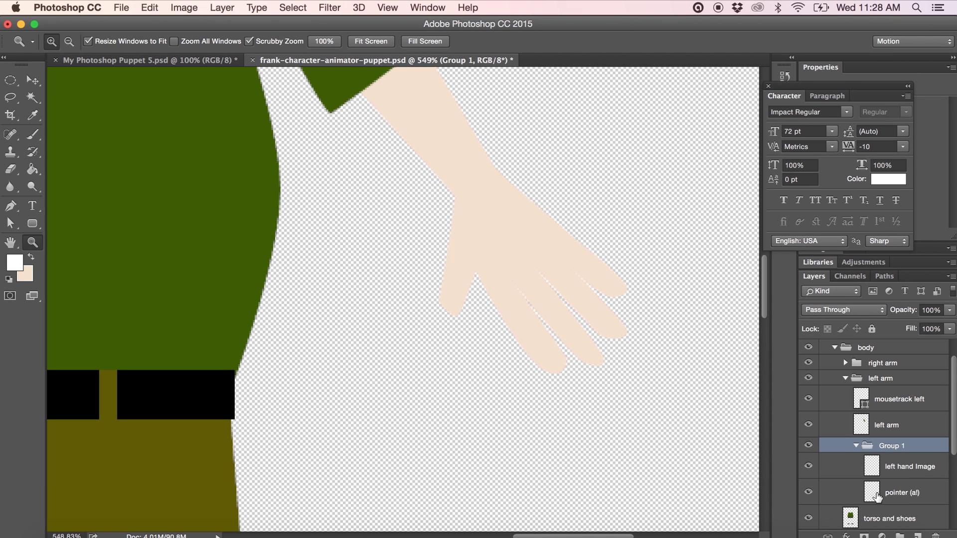
pyautogui.click(809, 468)
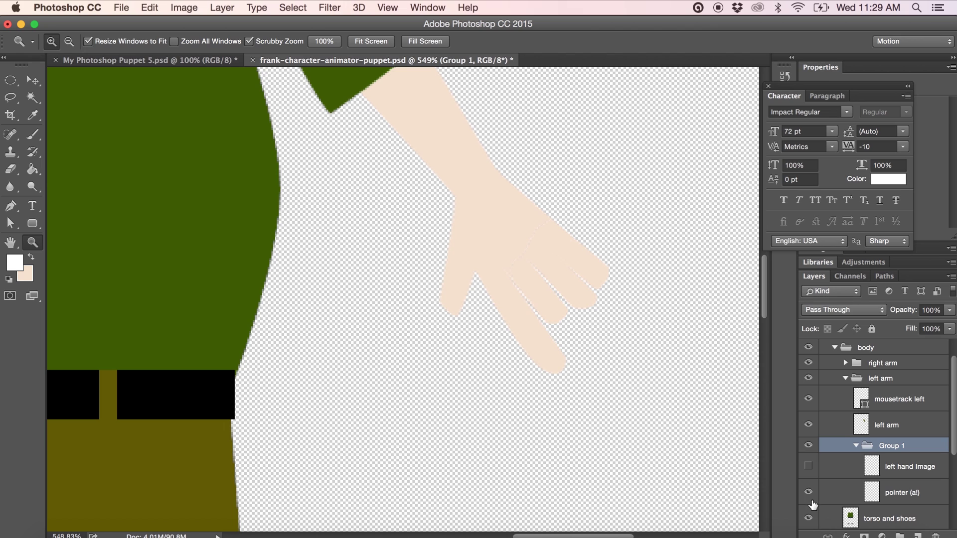
pyautogui.click(810, 469)
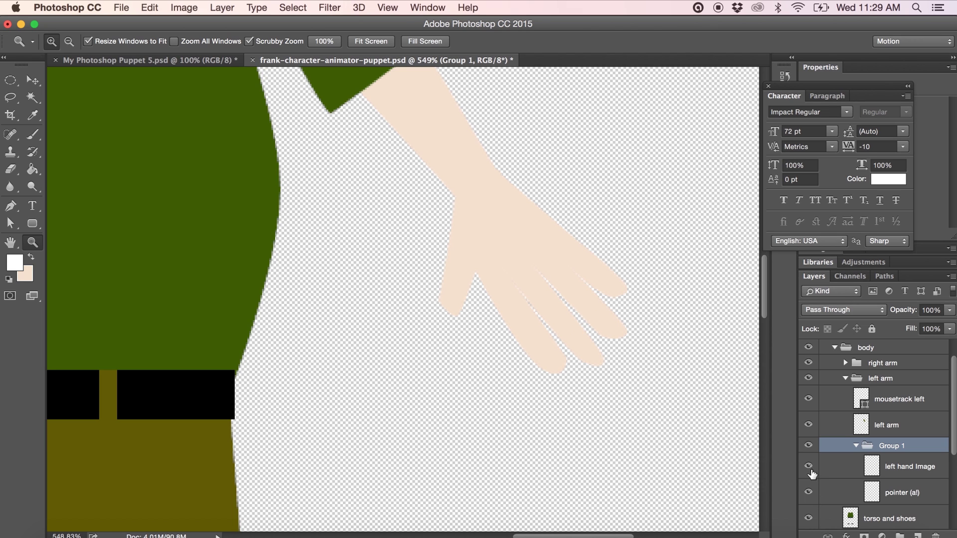
pyautogui.click(809, 467)
pyautogui.click(809, 469)
pyautogui.press('alt')
# Zoom out to the full character, toggle +Character collapsed and expanded, and collapse body.
pyautogui.keyDown('alt'); pyautogui.click(376, 318); pyautogui.keyUp('alt')
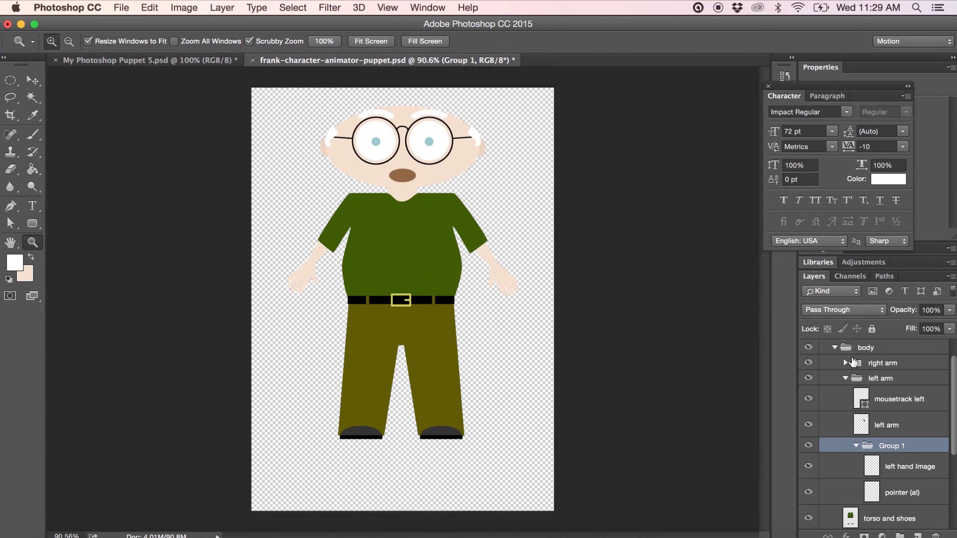
pyautogui.click(866, 347)
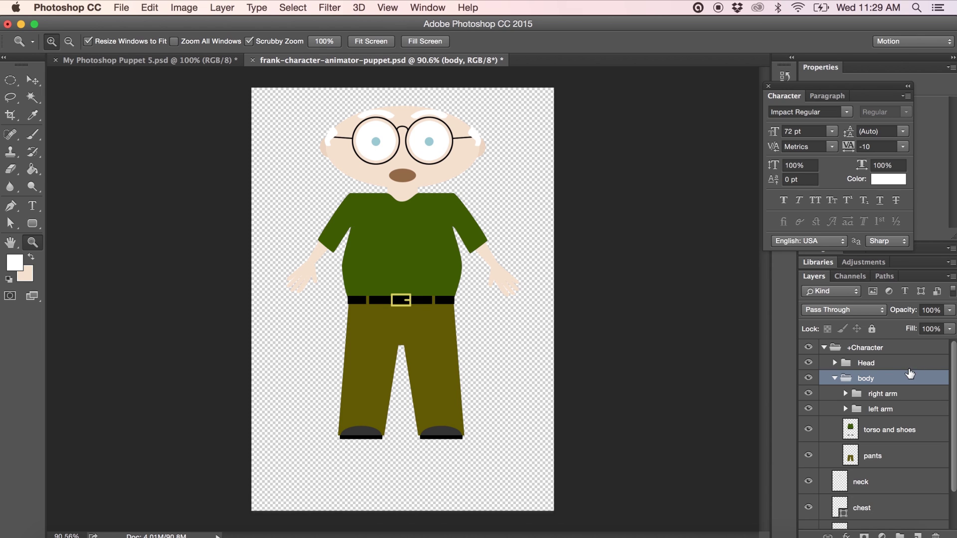
pyautogui.click(824, 348)
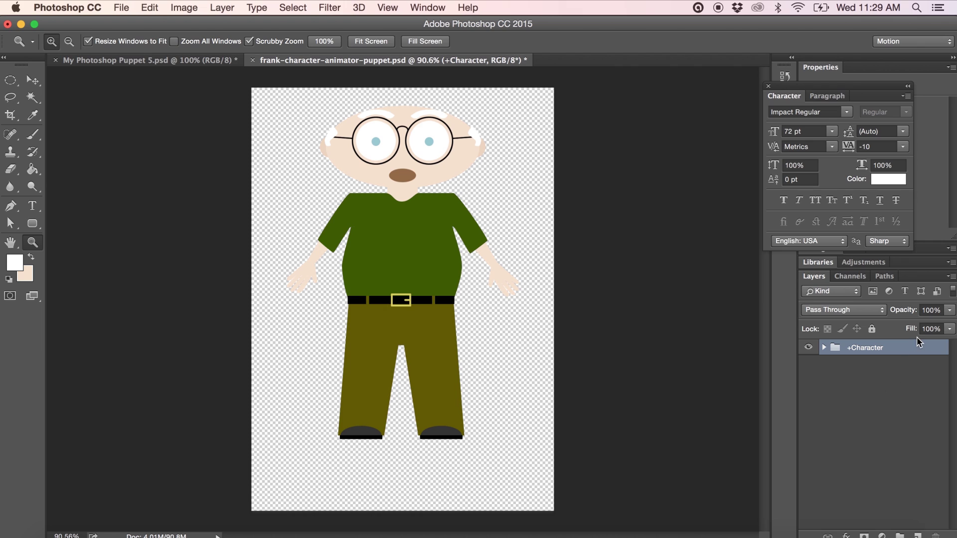
pyautogui.click(825, 349)
pyautogui.click(835, 380)
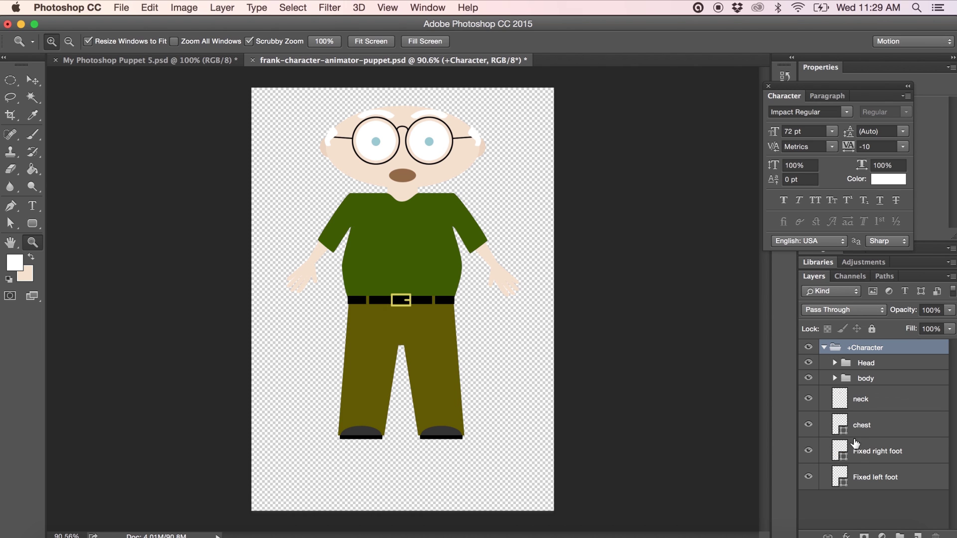